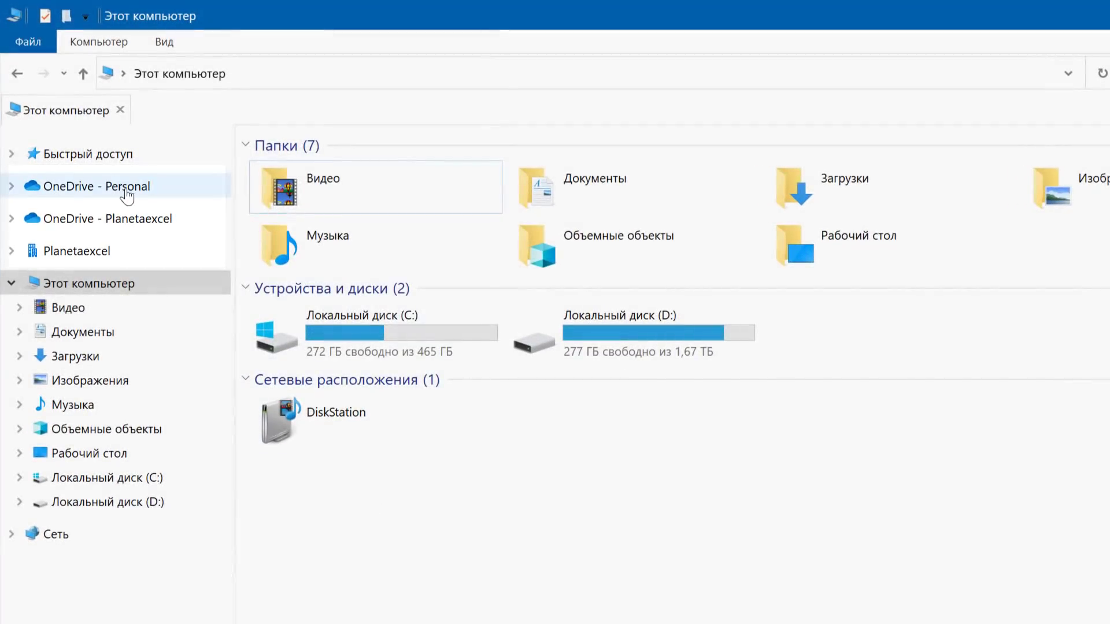
View the contents of the OneDrive - Personal, OneDrive - Planetaexcel and Planetaexcel locations in File Explorer.
left_click(125, 193)
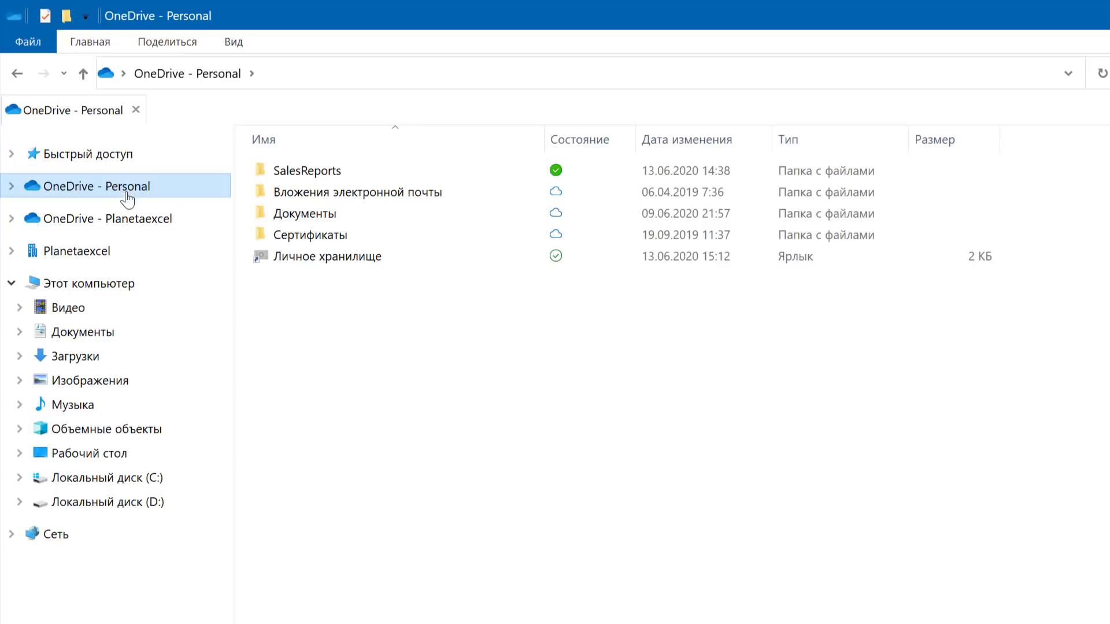
left_click(107, 229)
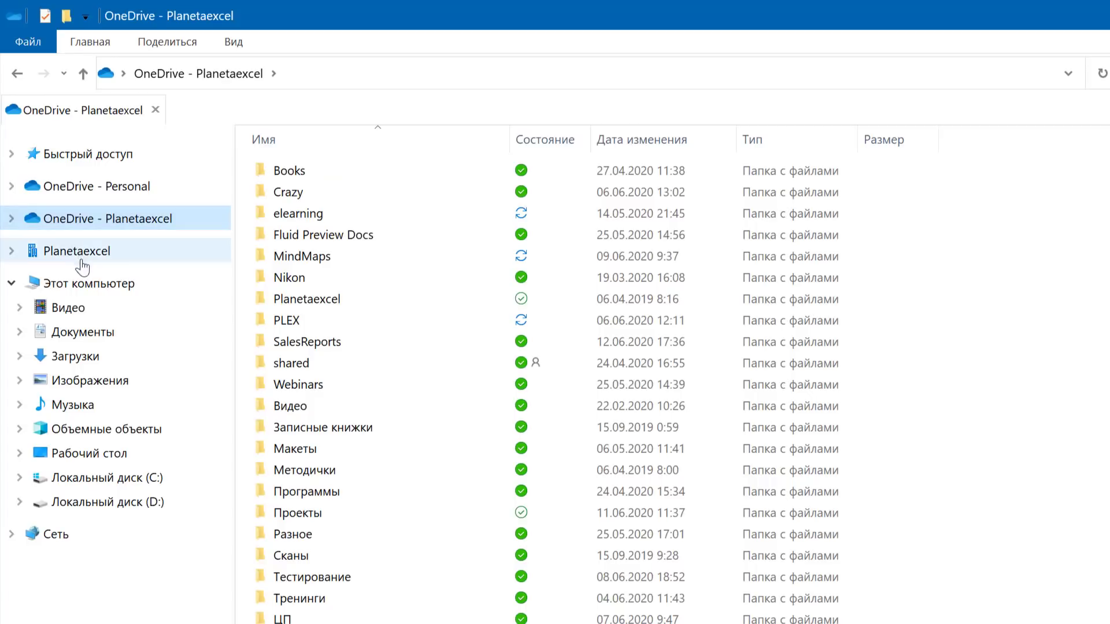
left_click(99, 255)
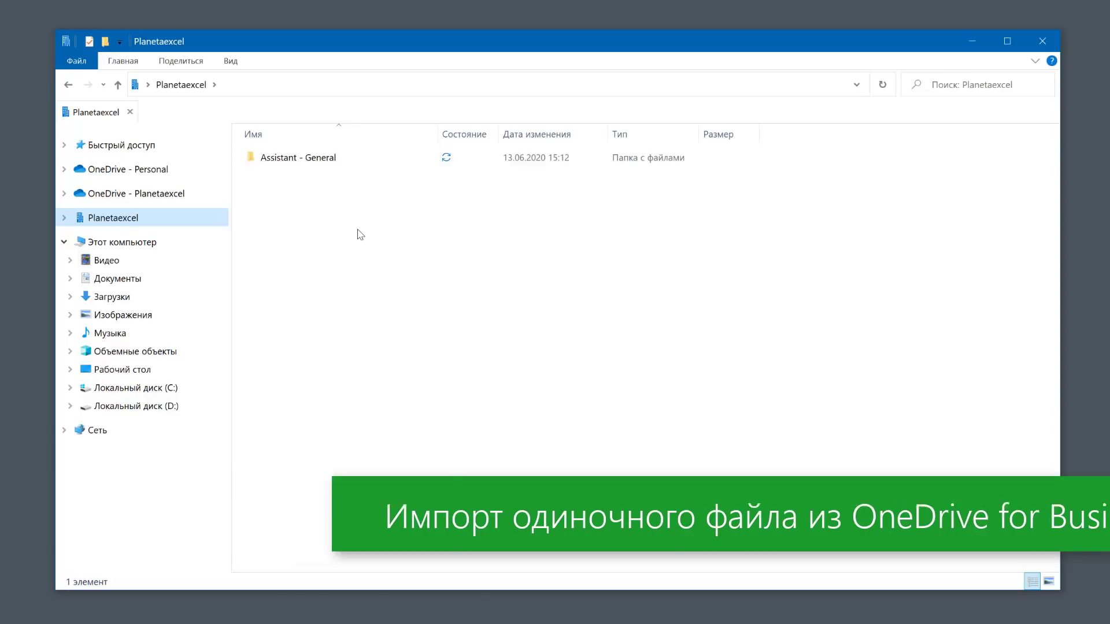
Open MyReport.xlsx from the SalesReports folder in OneDrive - Planetaexcel.
left_click(160, 195)
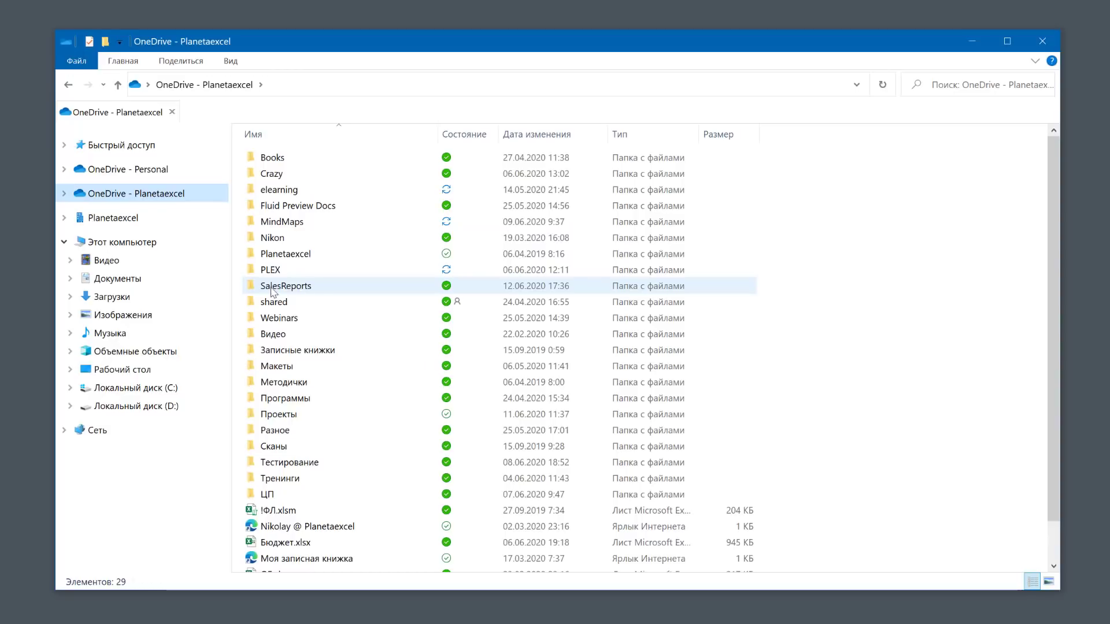
double_click(302, 287)
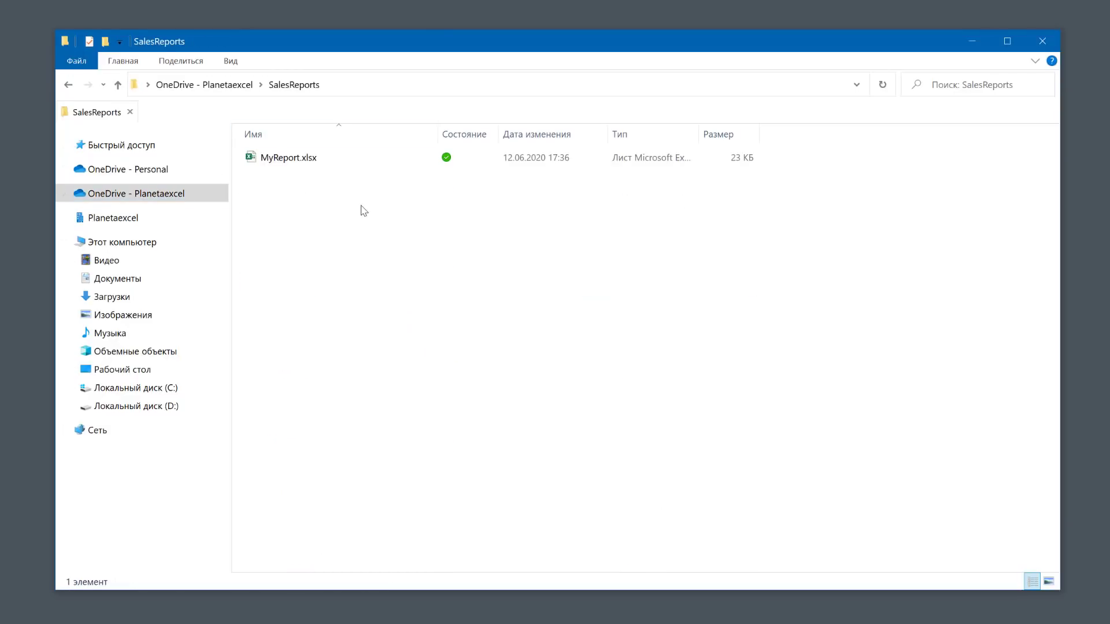
double_click(311, 160)
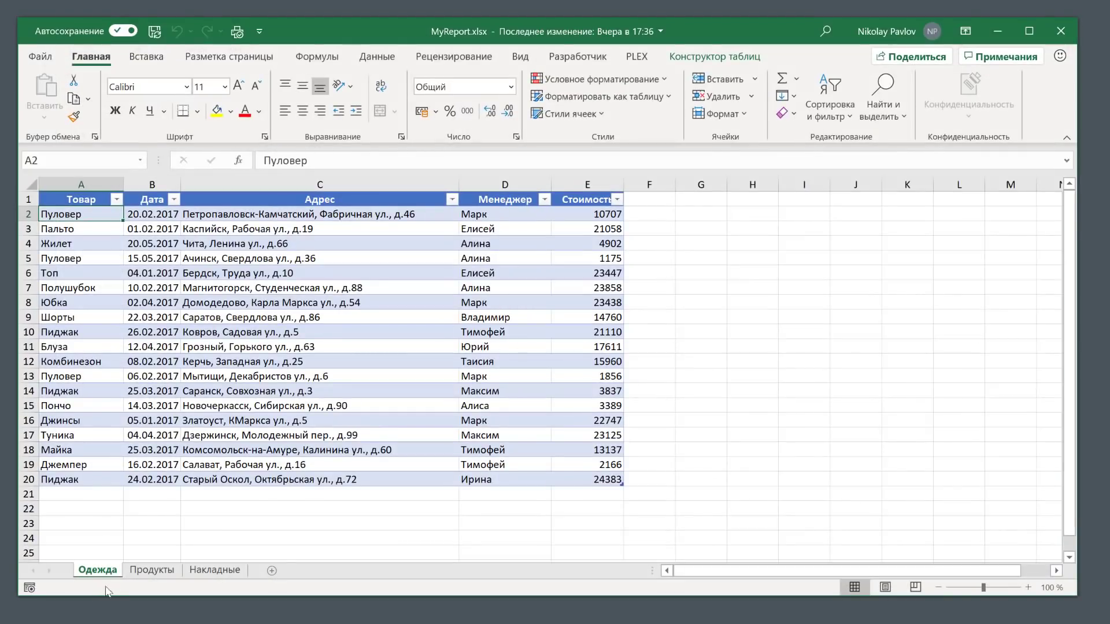
Look through the Продукты and Одежда sheets of the MyReport workbook.
left_click(152, 570)
key("ctrl+Page_Down")
left_click(166, 574)
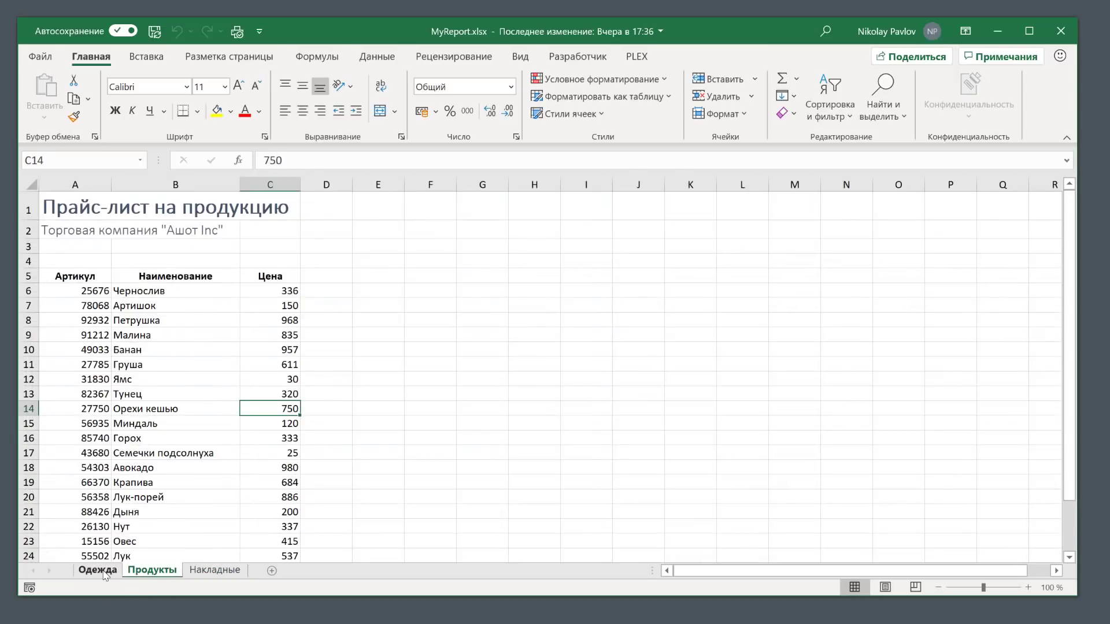
left_click(98, 570)
left_click(398, 338)
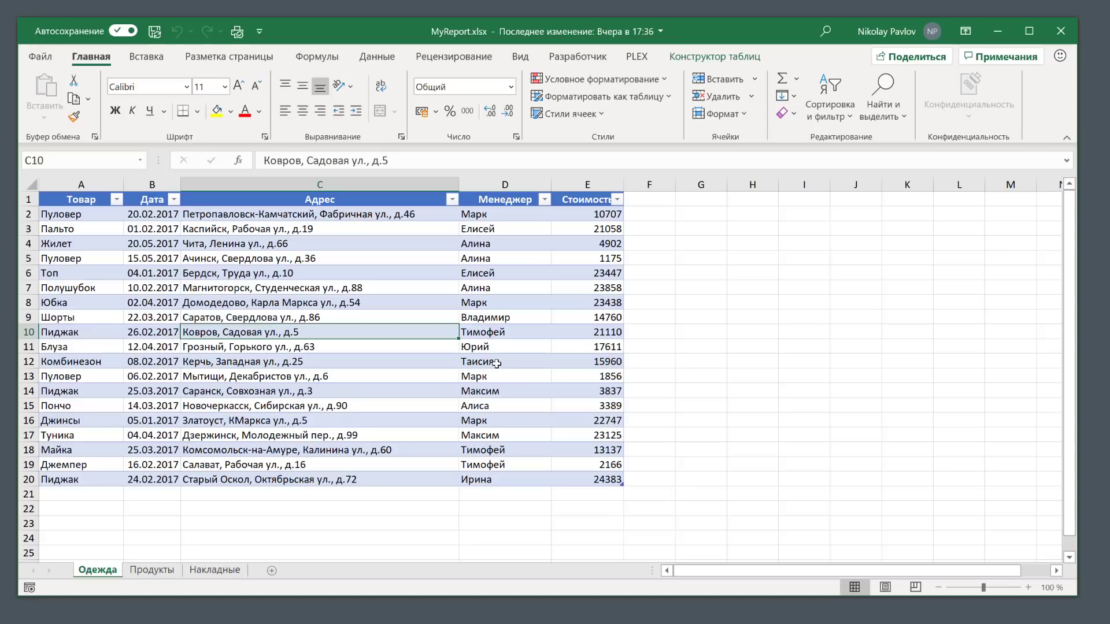
key("ctrl+Home")
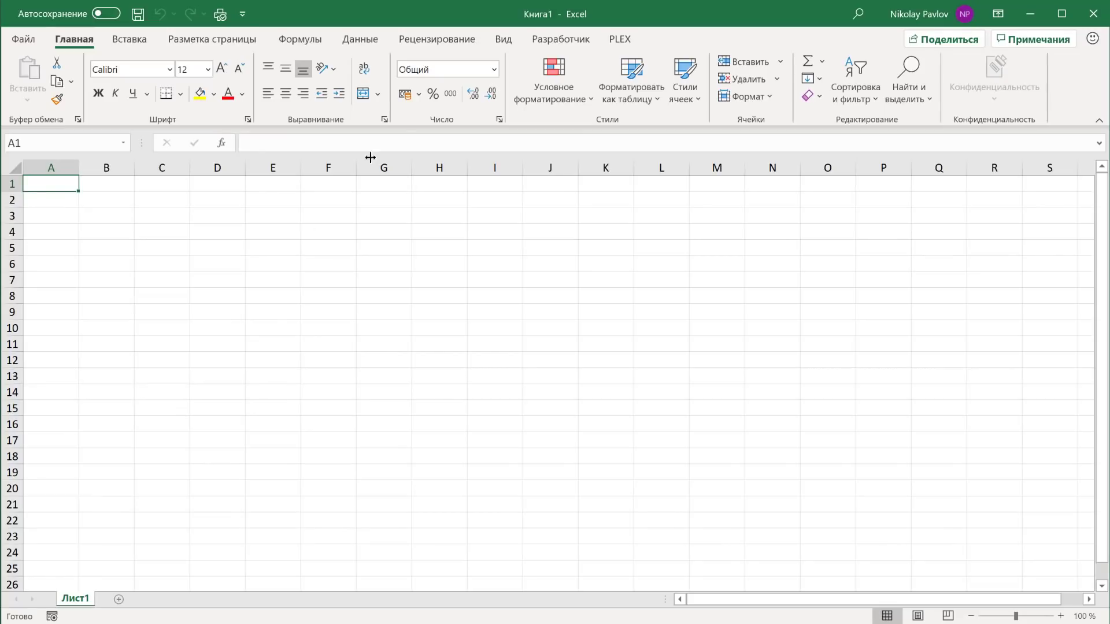
left_click(362, 39)
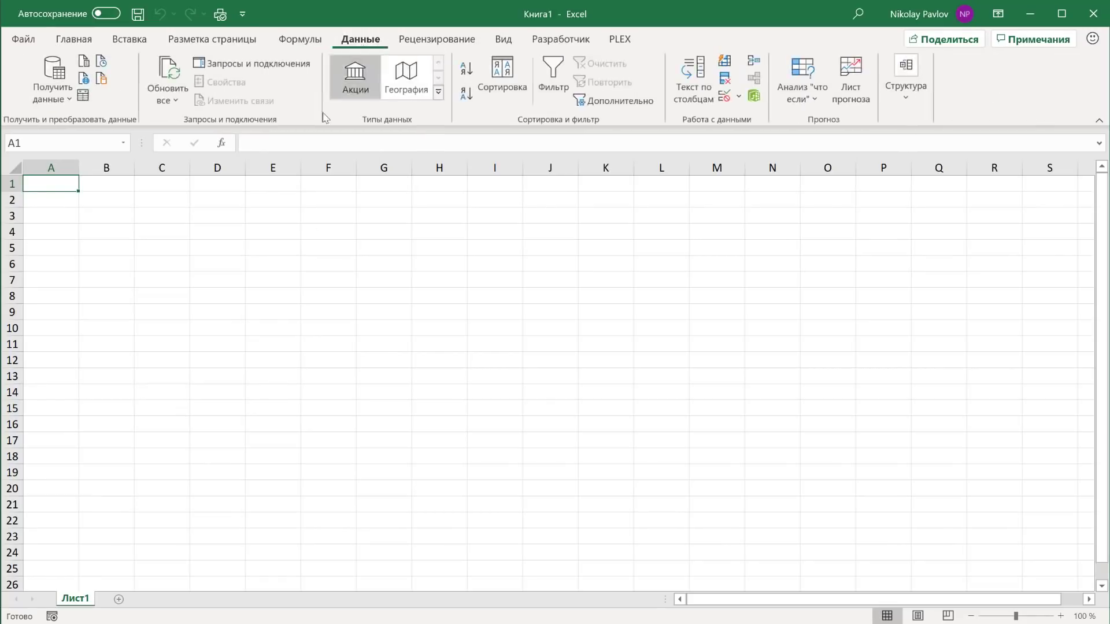
left_click(52, 87)
mouse_move(71, 128)
left_click(281, 130)
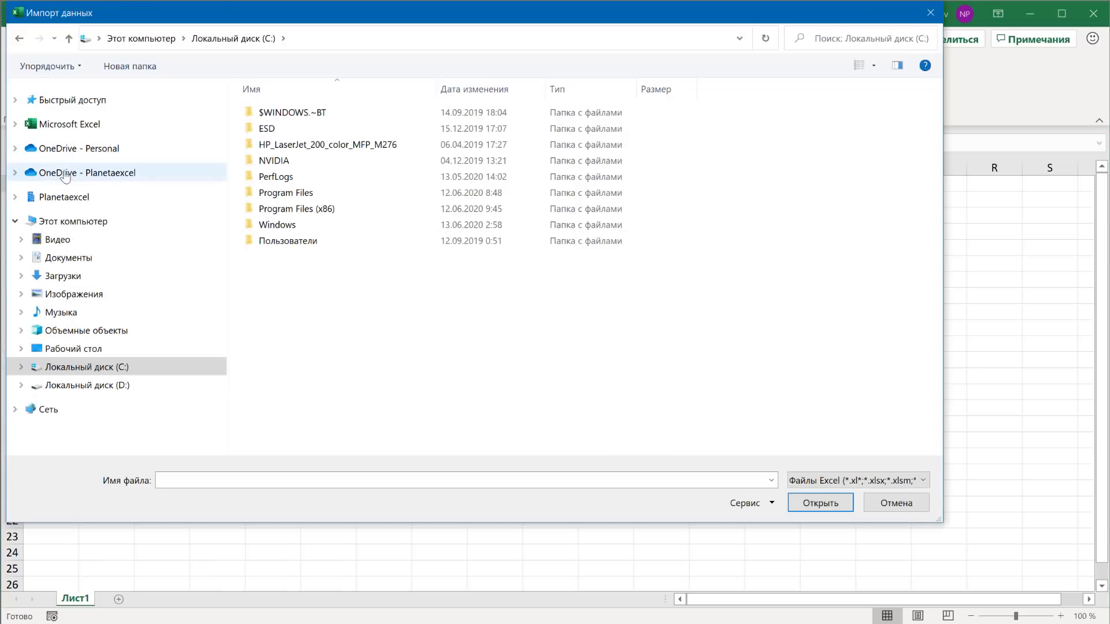
left_click(104, 175)
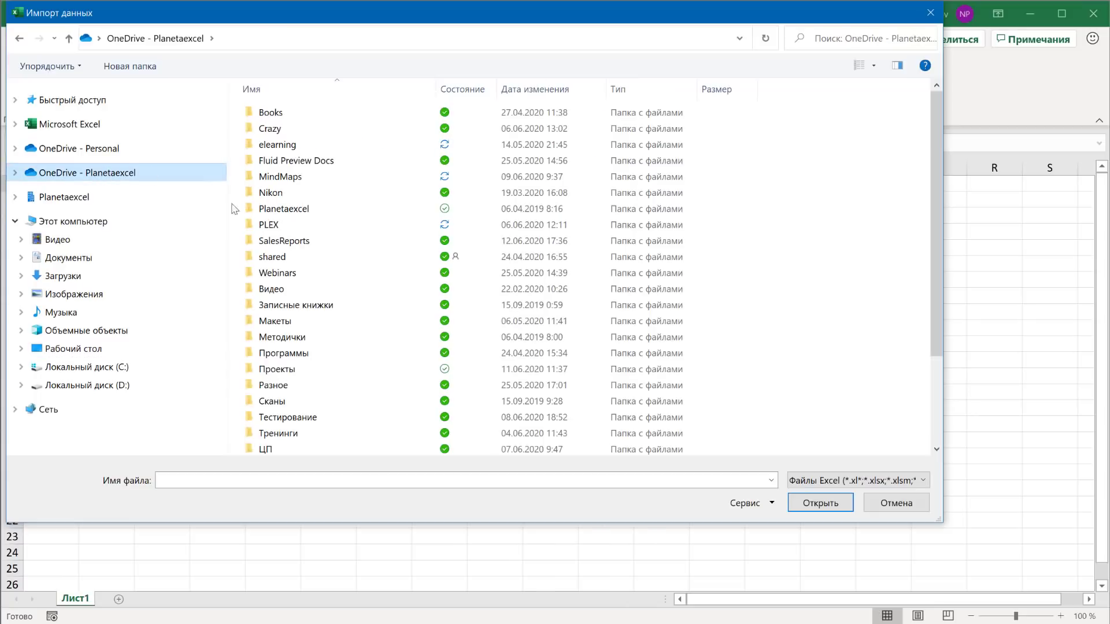
double_click(292, 243)
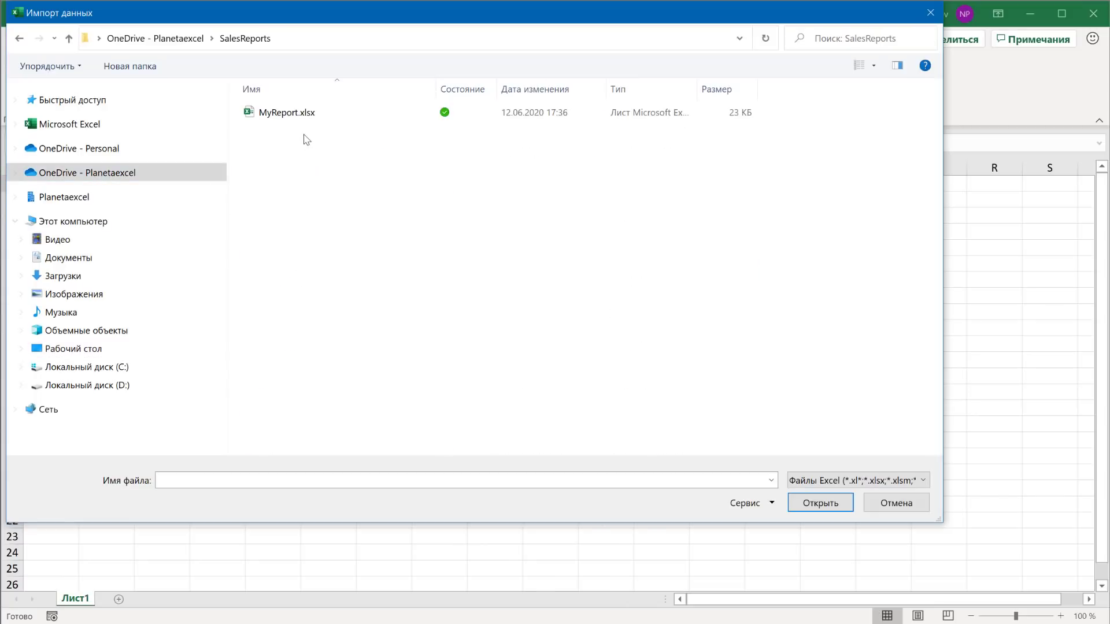
left_click(305, 116)
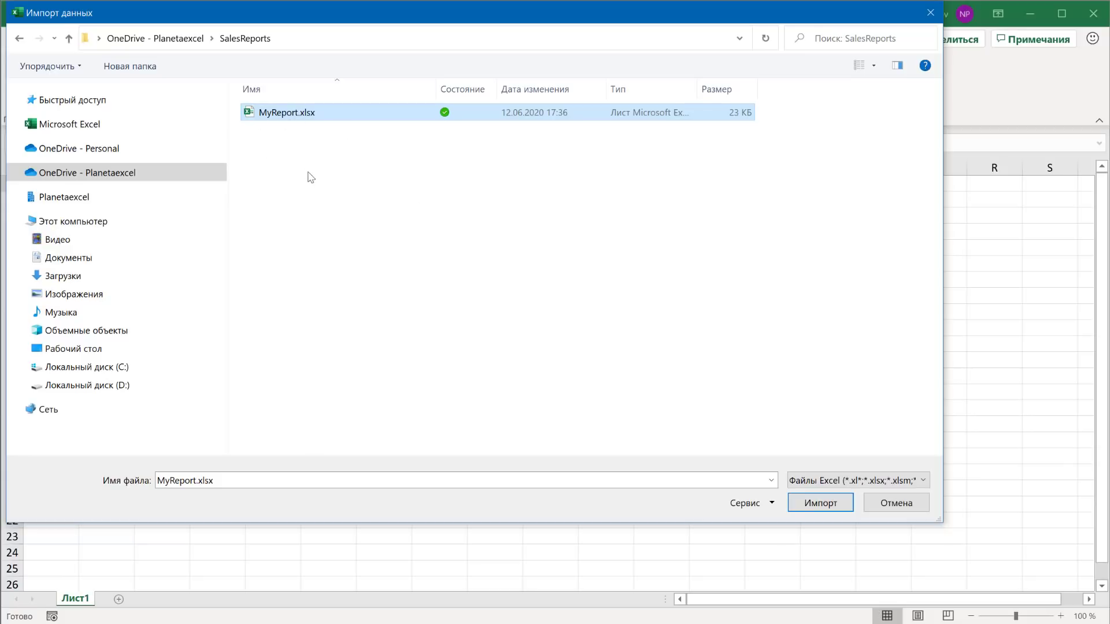
mouse_move(300, 120)
left_click(905, 507)
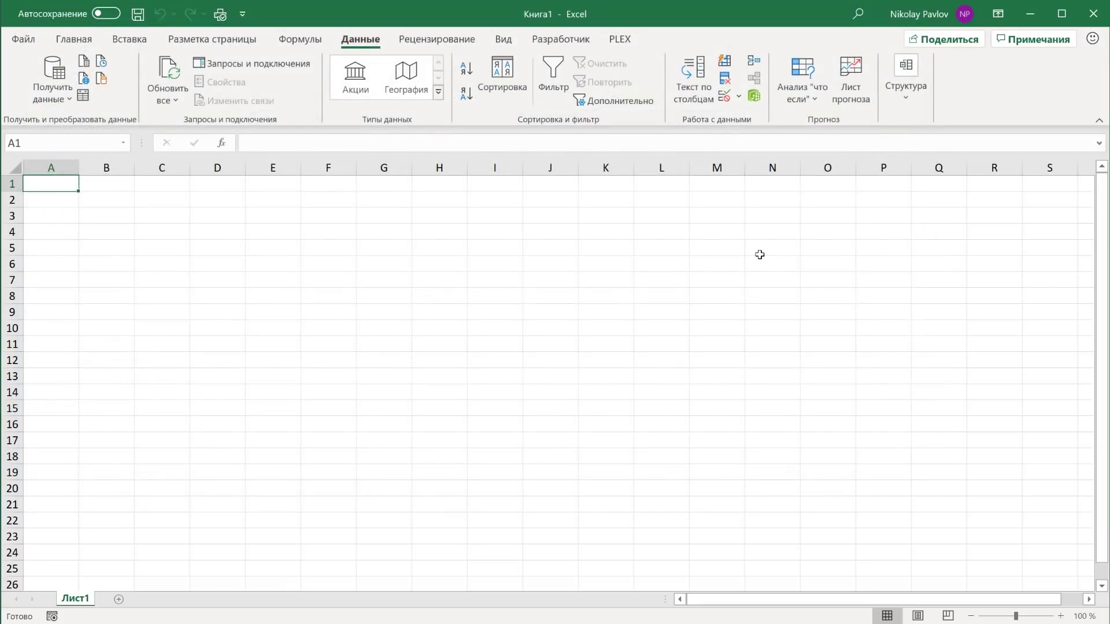
left_click(1093, 13)
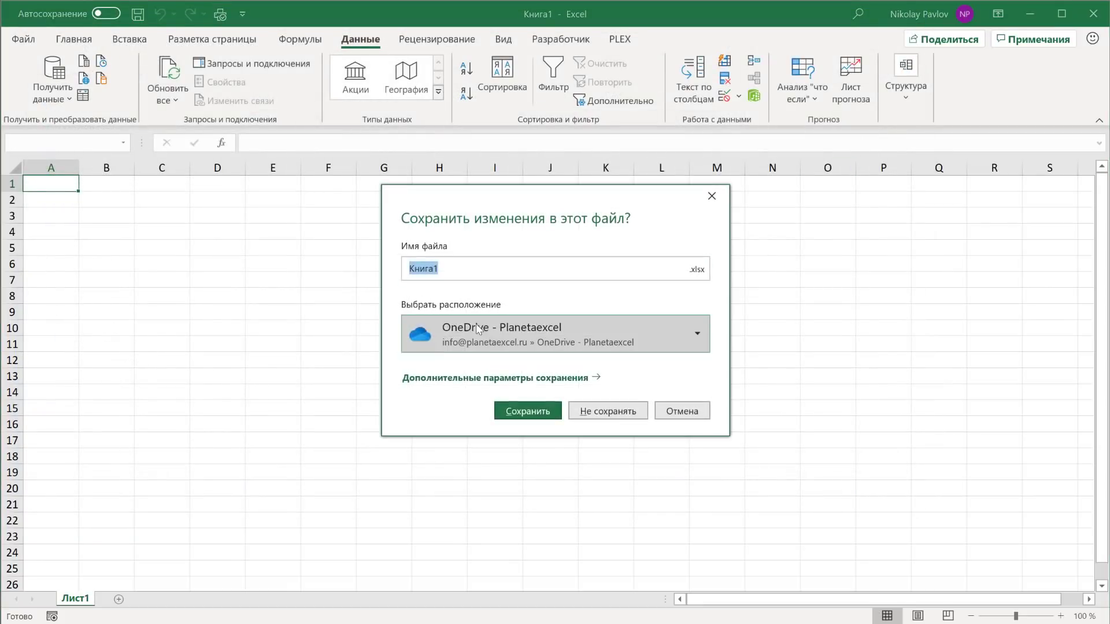
left_click(613, 408)
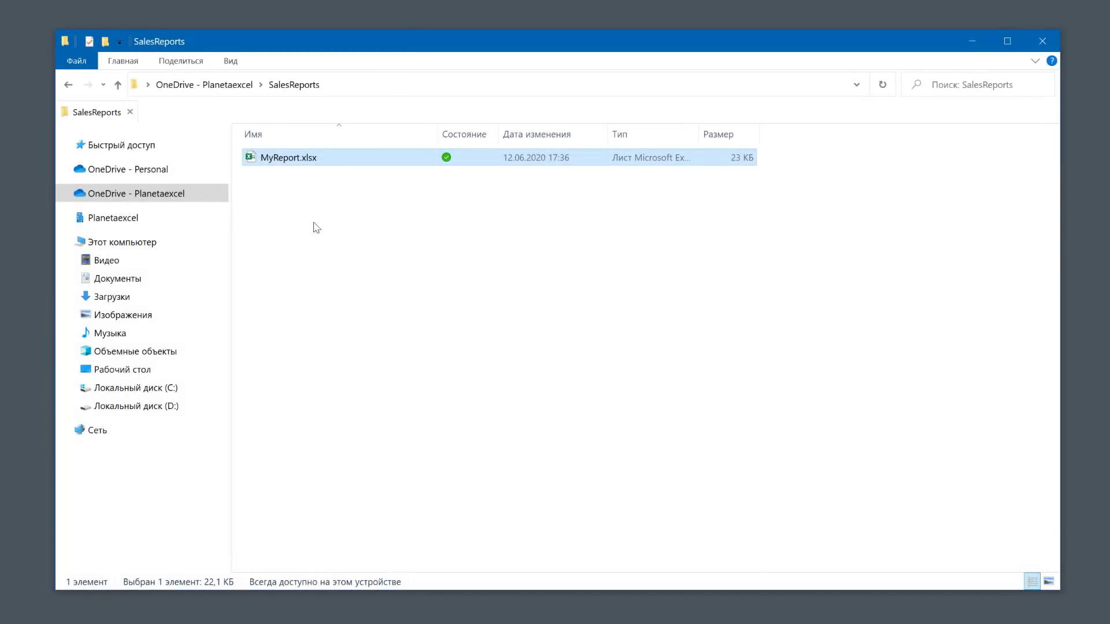
Open MyReport.xlsx from the SalesReports folder in File Explorer and copy the workbook's cloud path from its file information.
double_click(299, 158)
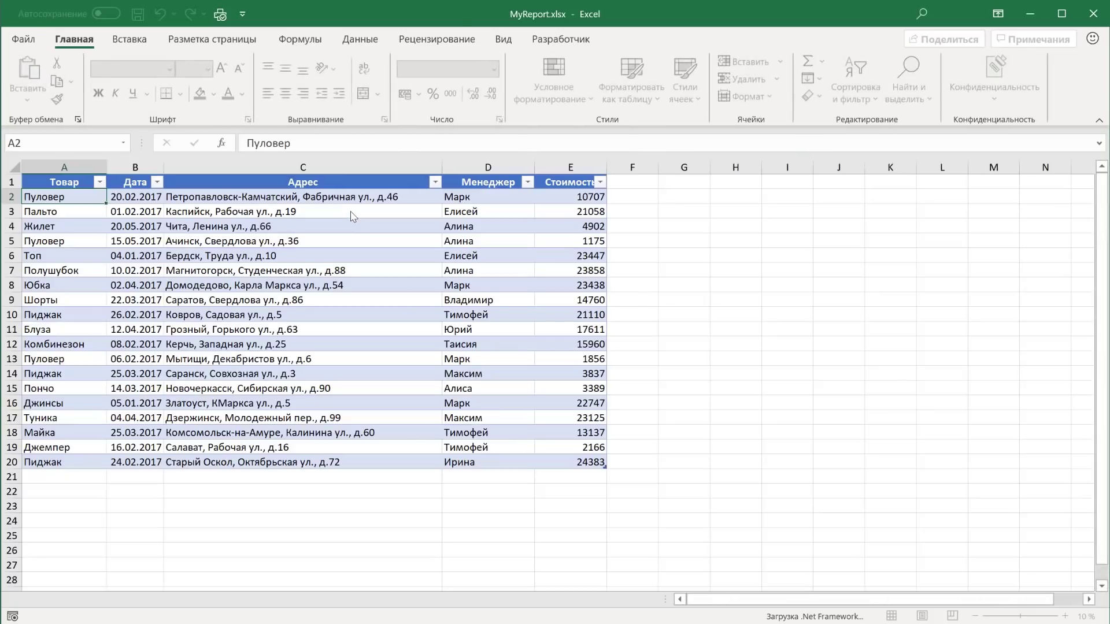
left_click(23, 39)
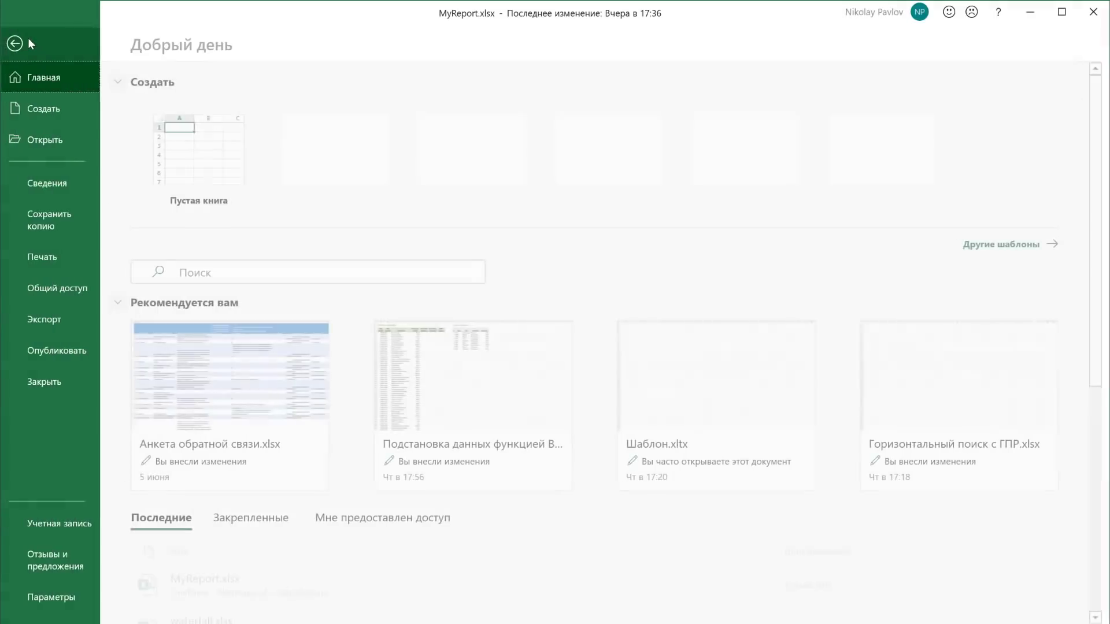
left_click(72, 182)
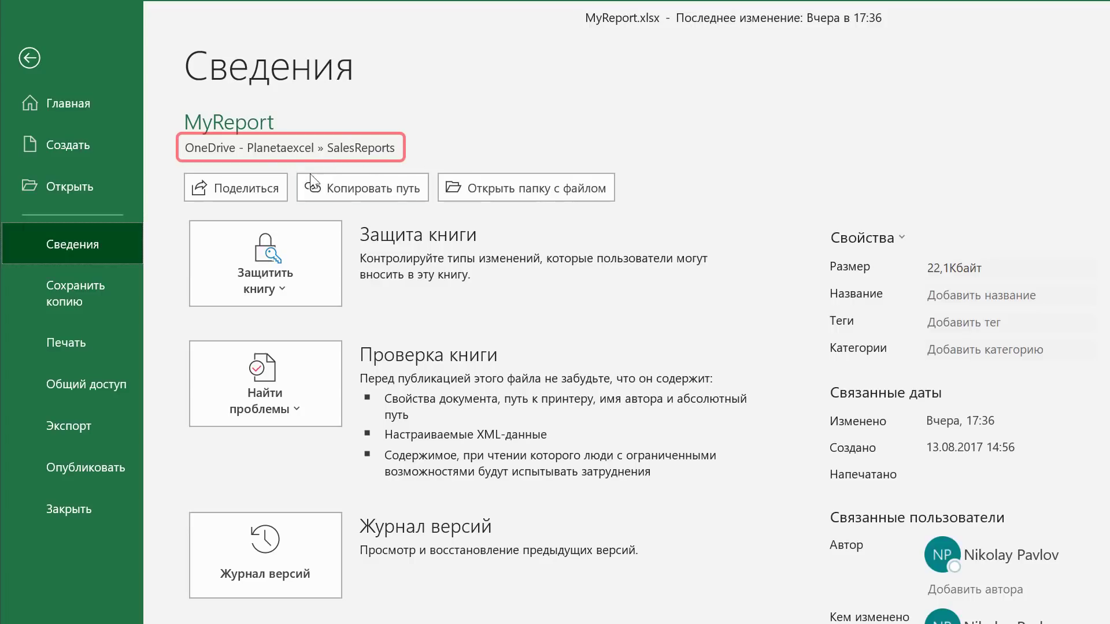
left_click(380, 188)
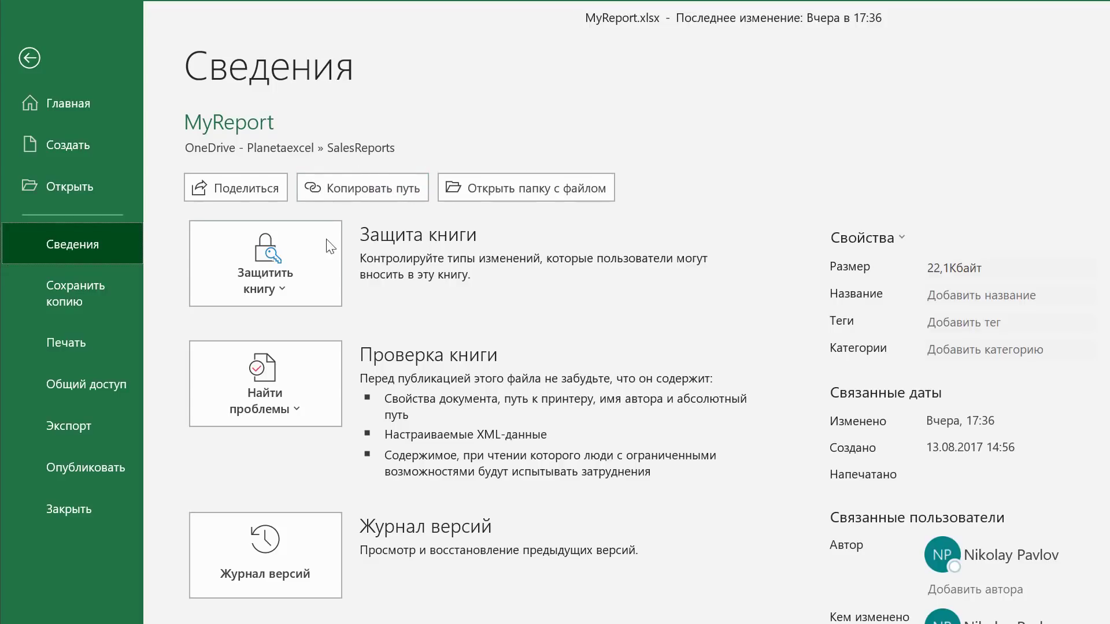
Switch to the blank Notepad document and paste the copied workbook link into it.
key("alt+Tab")
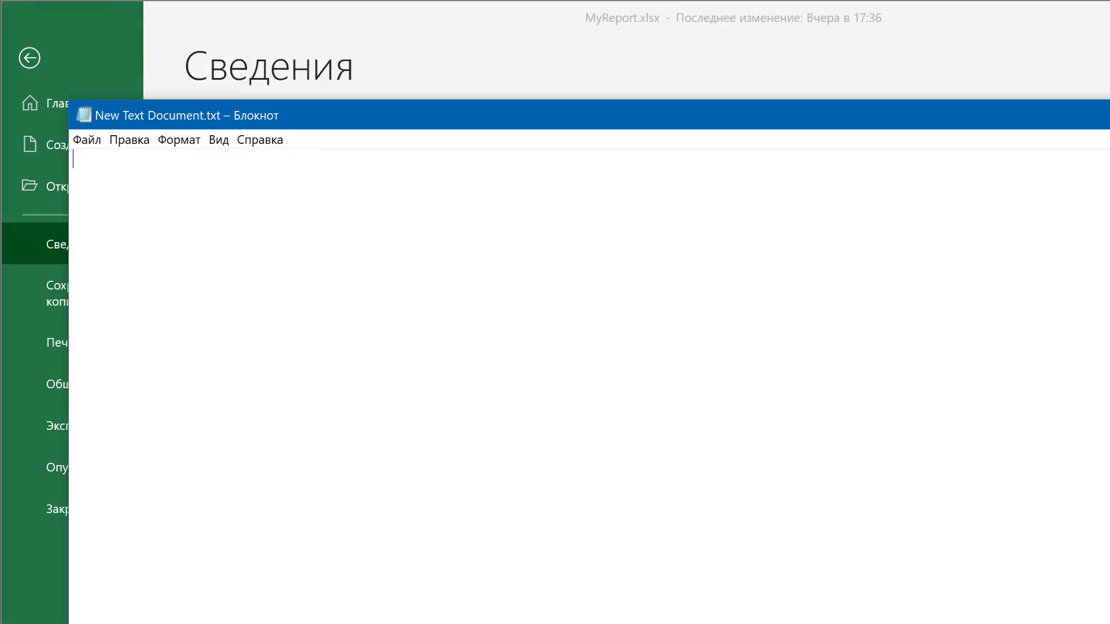
right_click(206, 211)
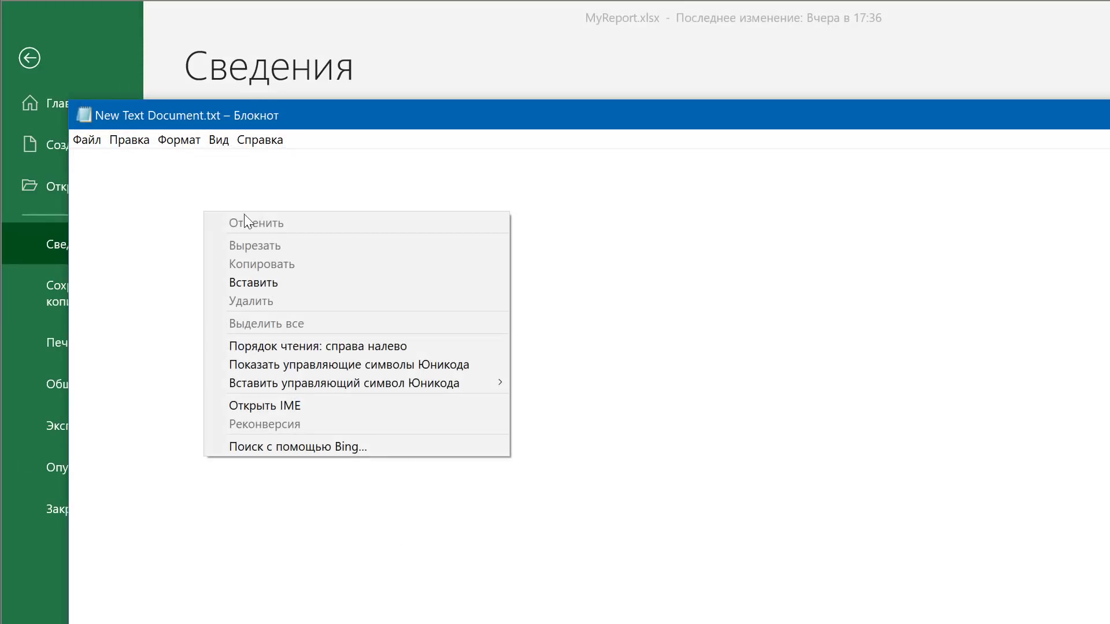
left_click(272, 282)
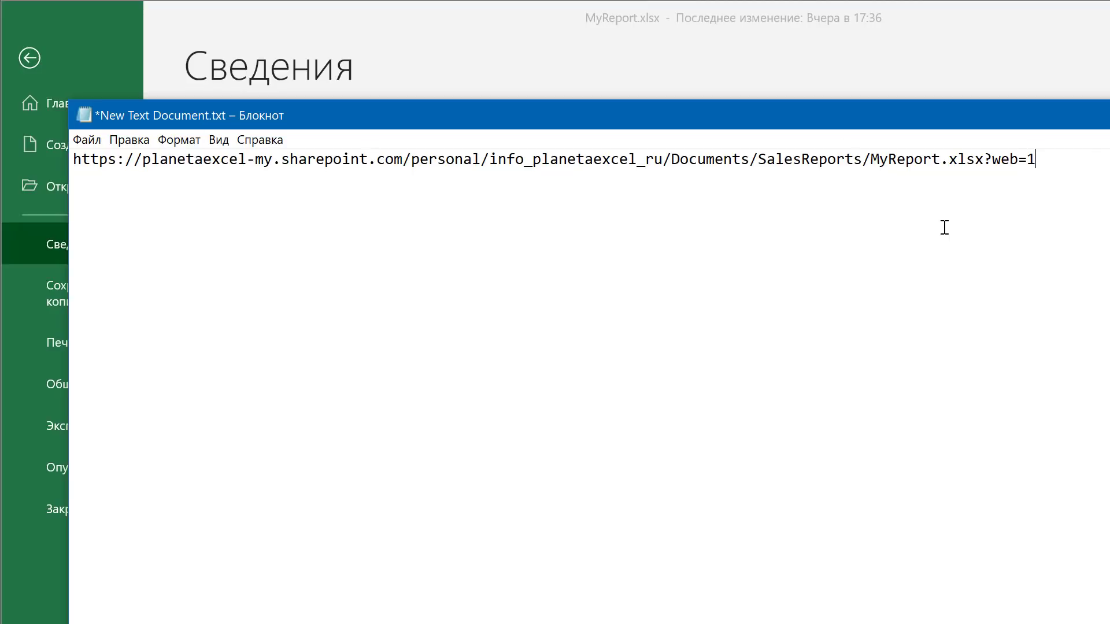
Remove ?web=1 from the end of the link and copy the remaining address ending in MyReport.xlsx.
left_click_drag(1046, 160, 985, 152)
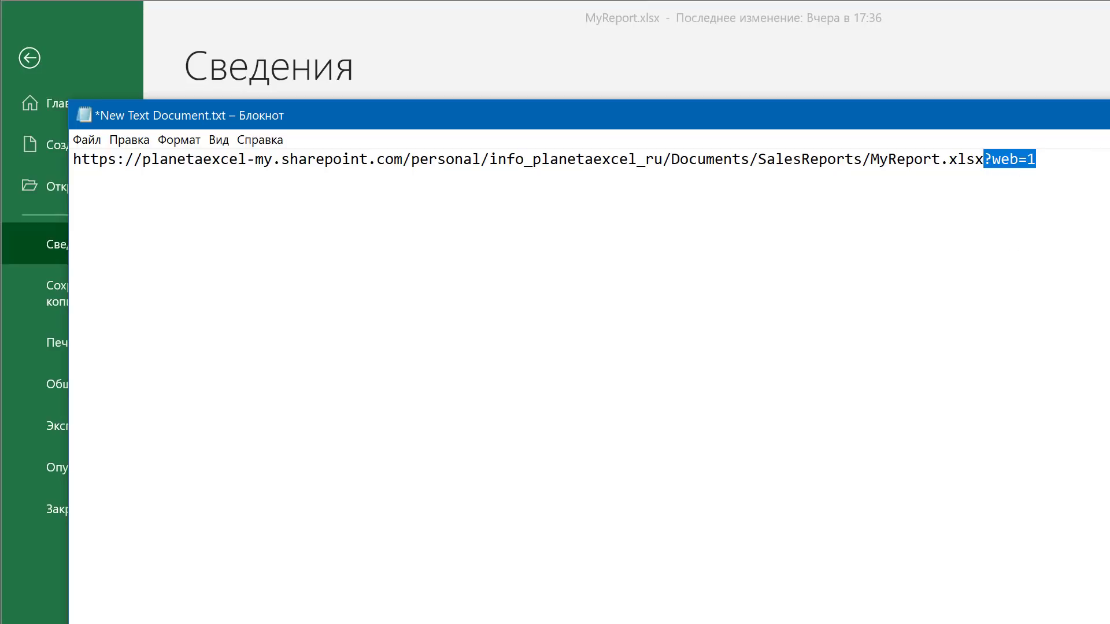
key("Delete")
left_click_drag(1011, 162, 31, 156)
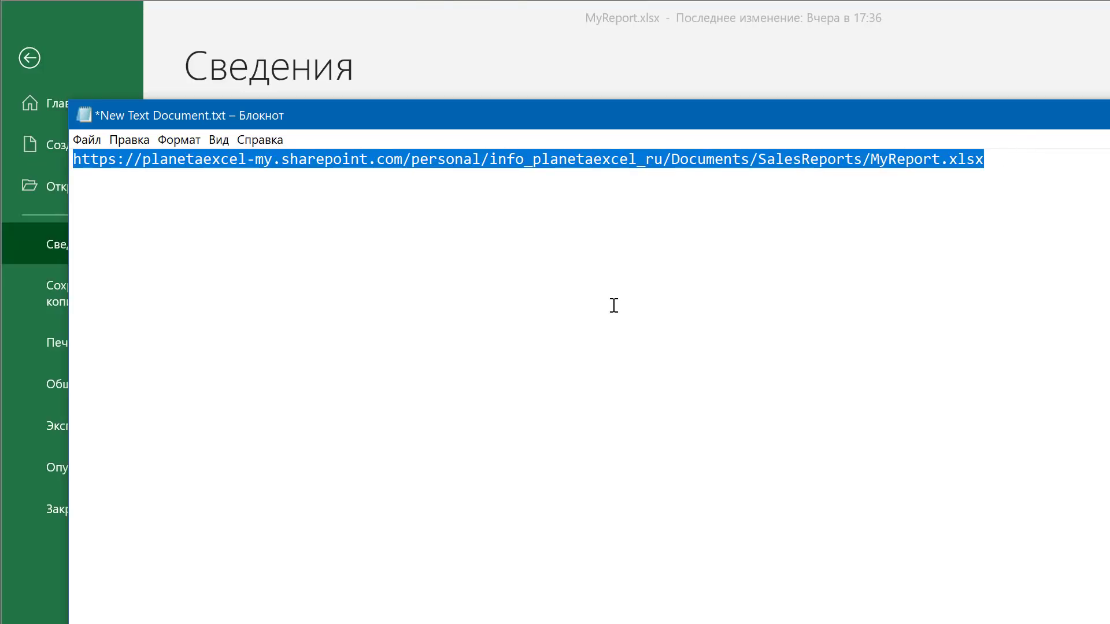
right_click(575, 157)
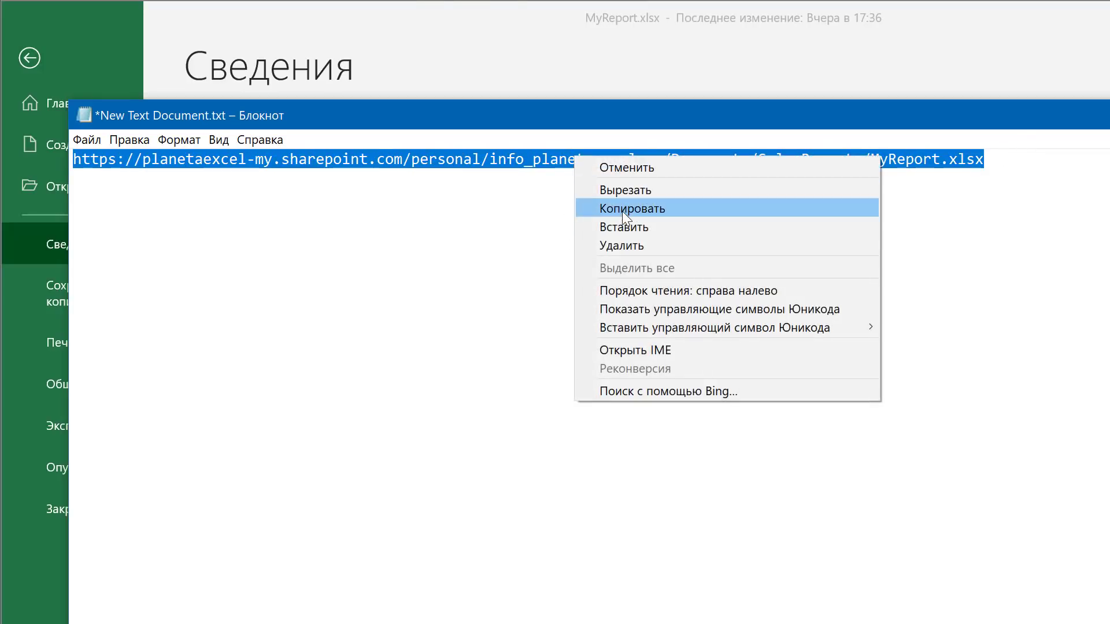
left_click(622, 211)
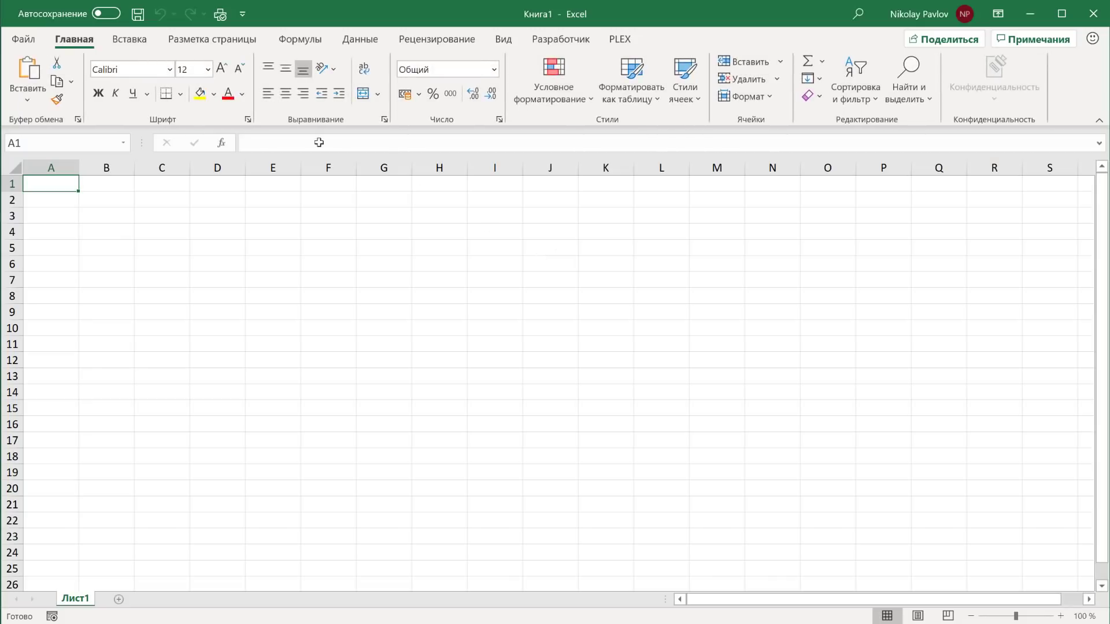
In the blank Excel workbook, start a data import from the web using the copied MyReport.xlsx link as the URL.
left_click(357, 44)
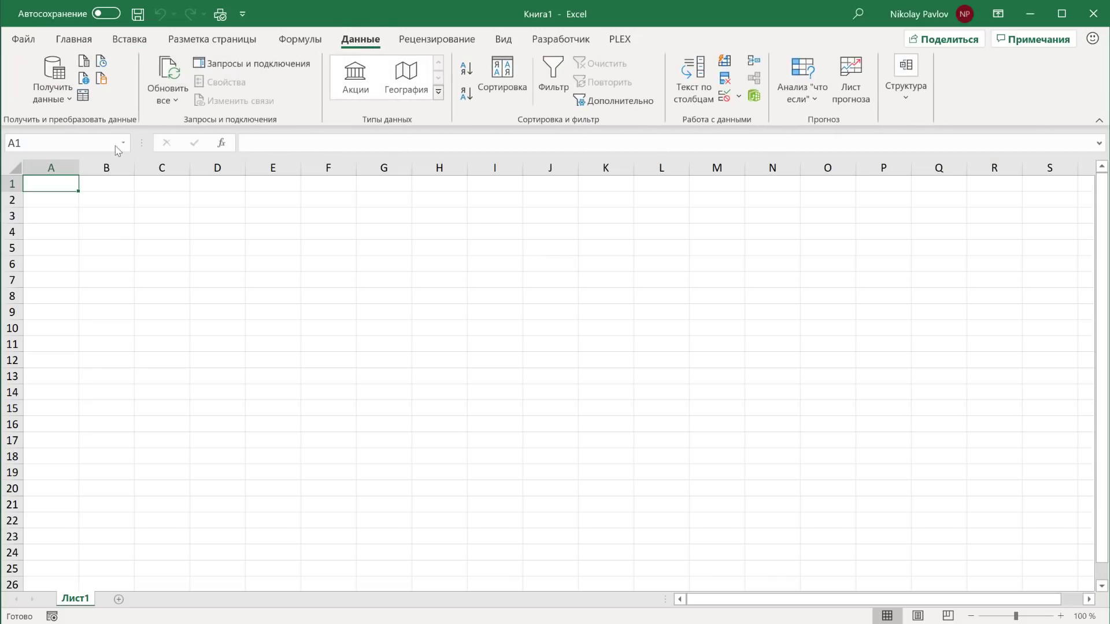
left_click(57, 101)
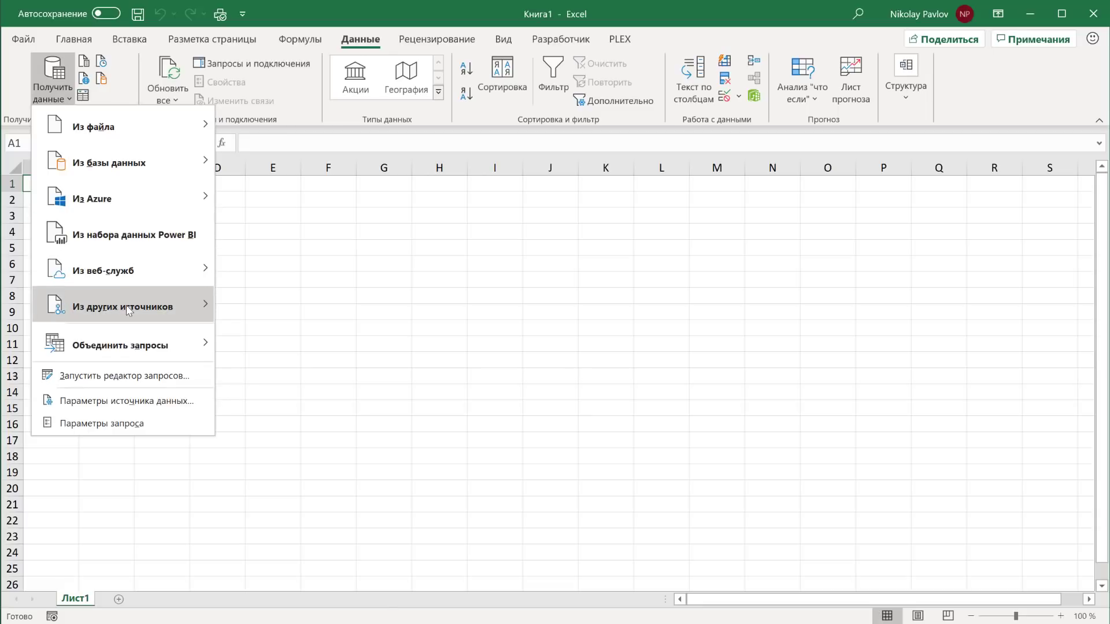
mouse_move(140, 307)
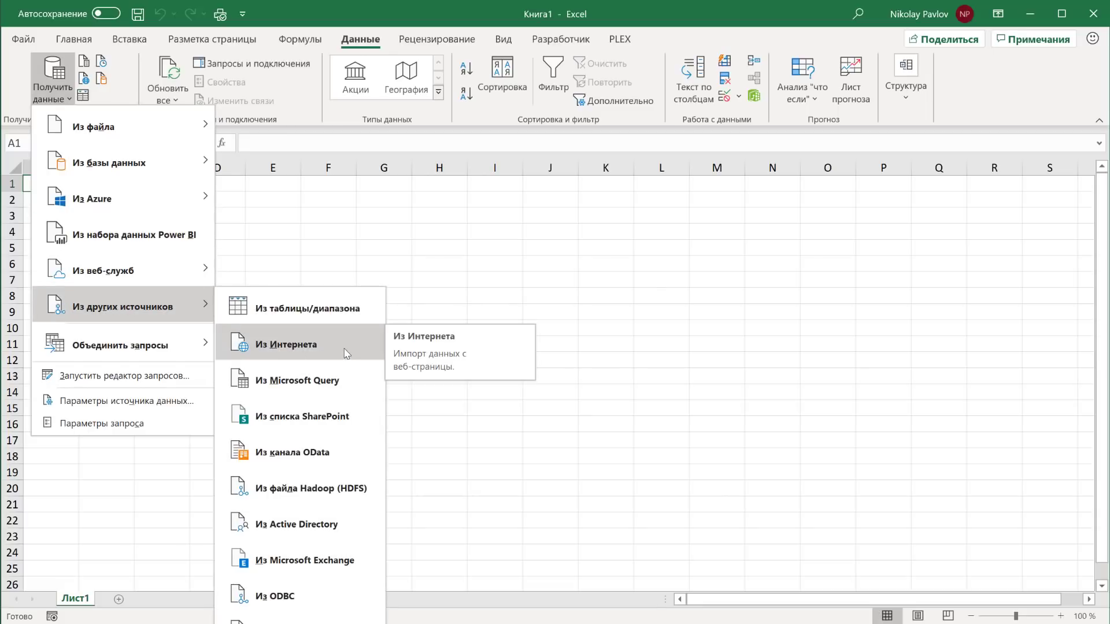
left_click(131, 103)
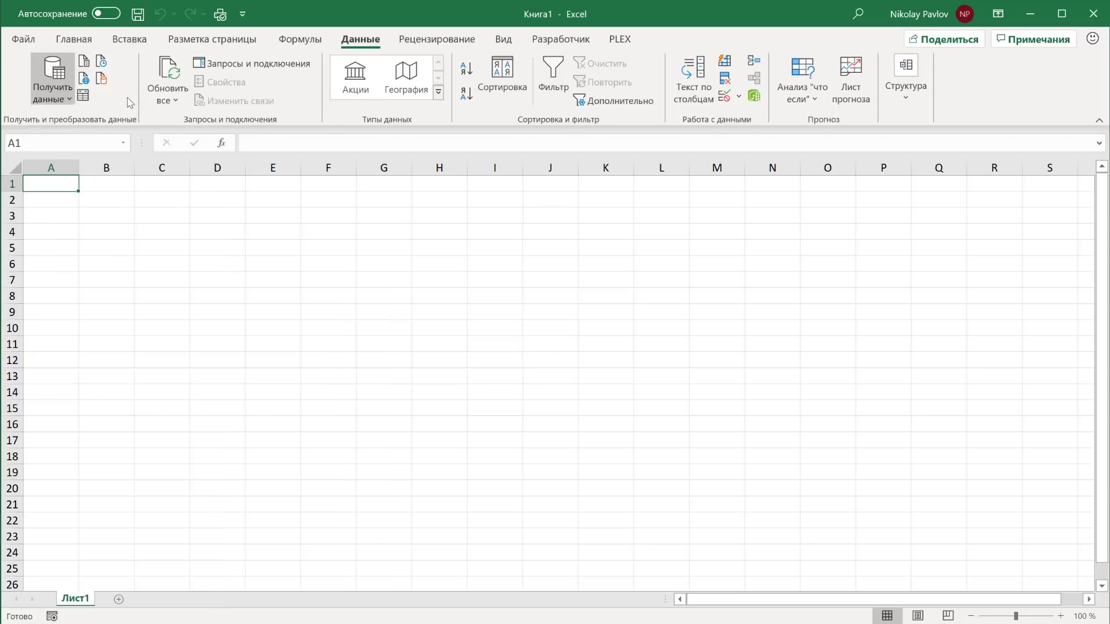
left_click(83, 81)
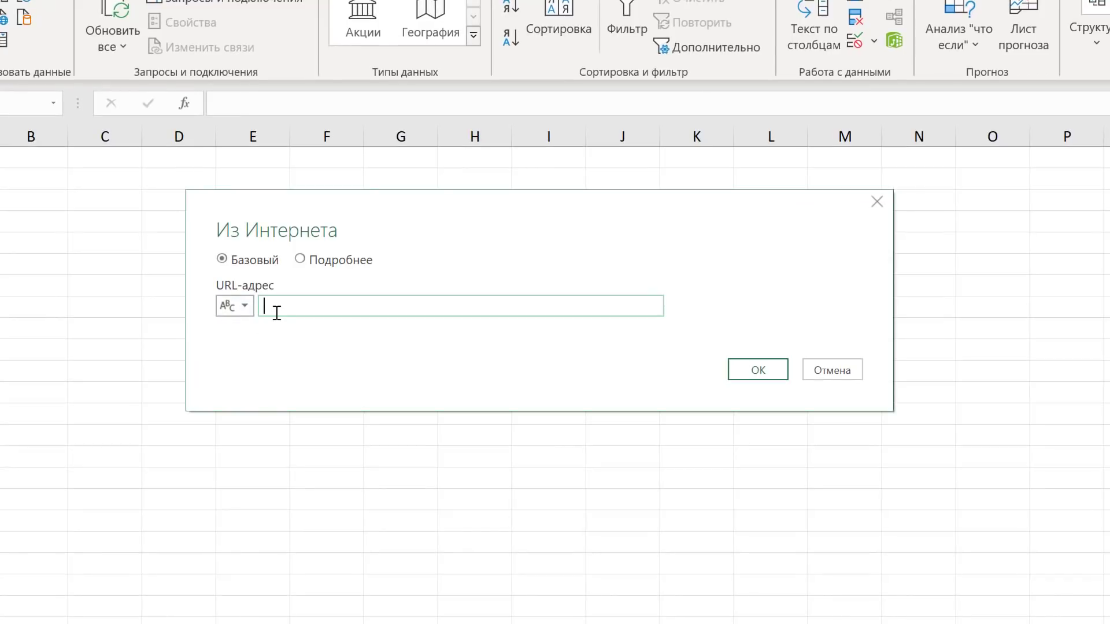
right_click(283, 309)
left_click(321, 373)
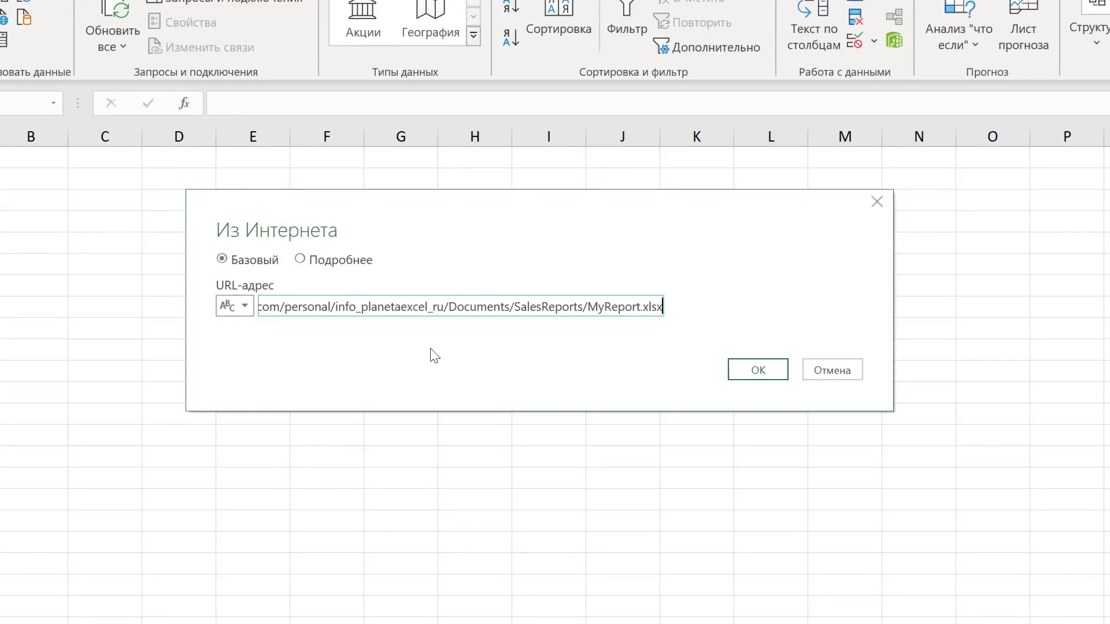
left_click(768, 373)
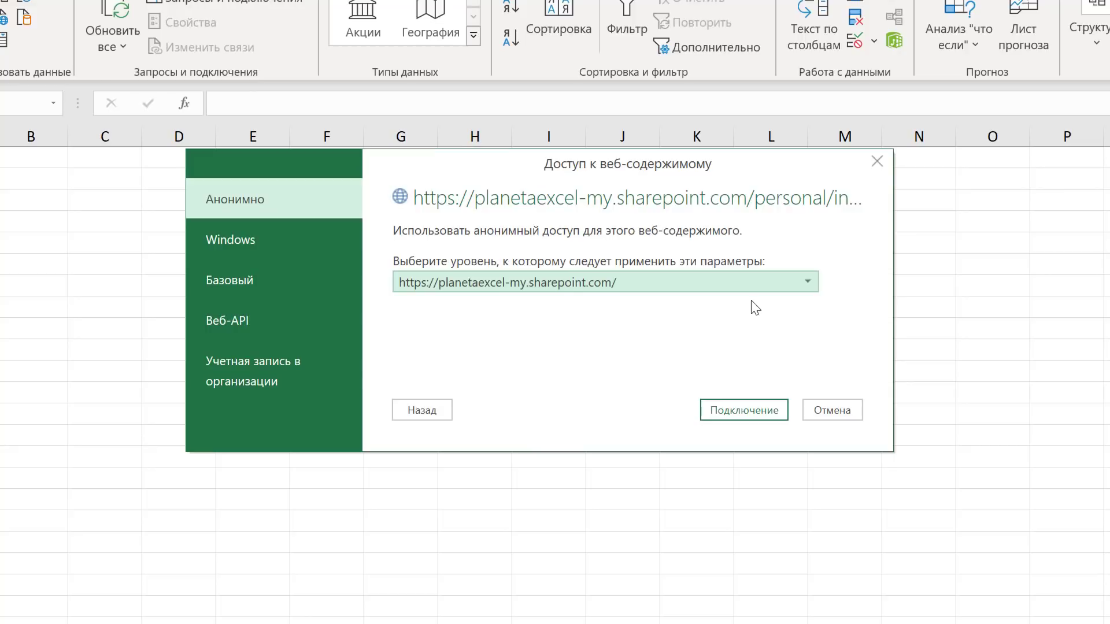
Sign in to the web content with the OneDrive for Business organizational account and connect to the workbook.
left_click(238, 383)
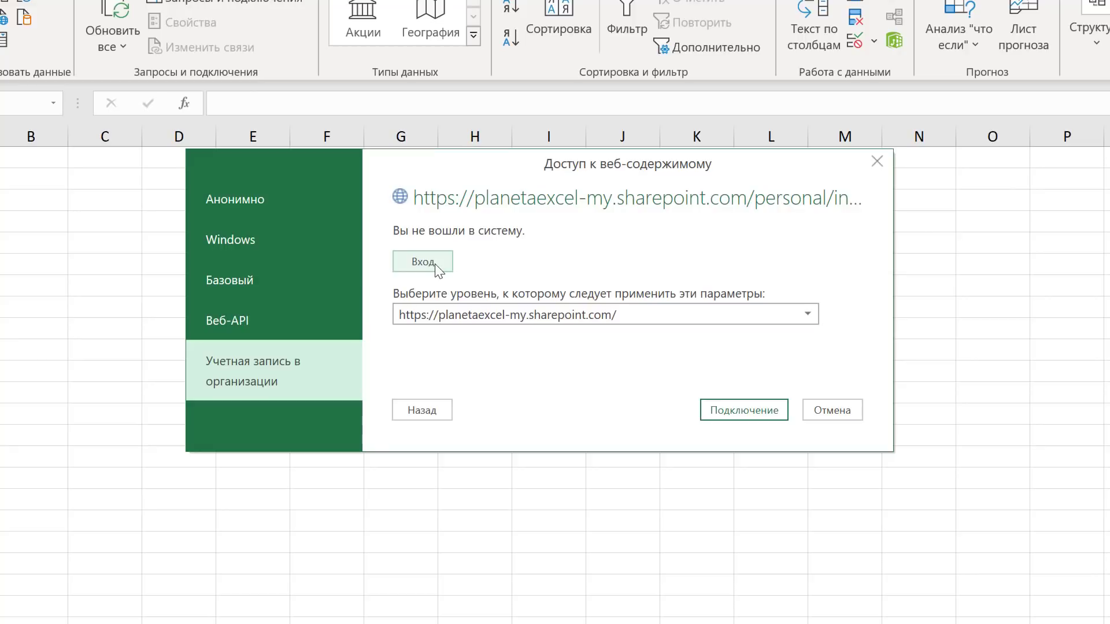
left_click(434, 264)
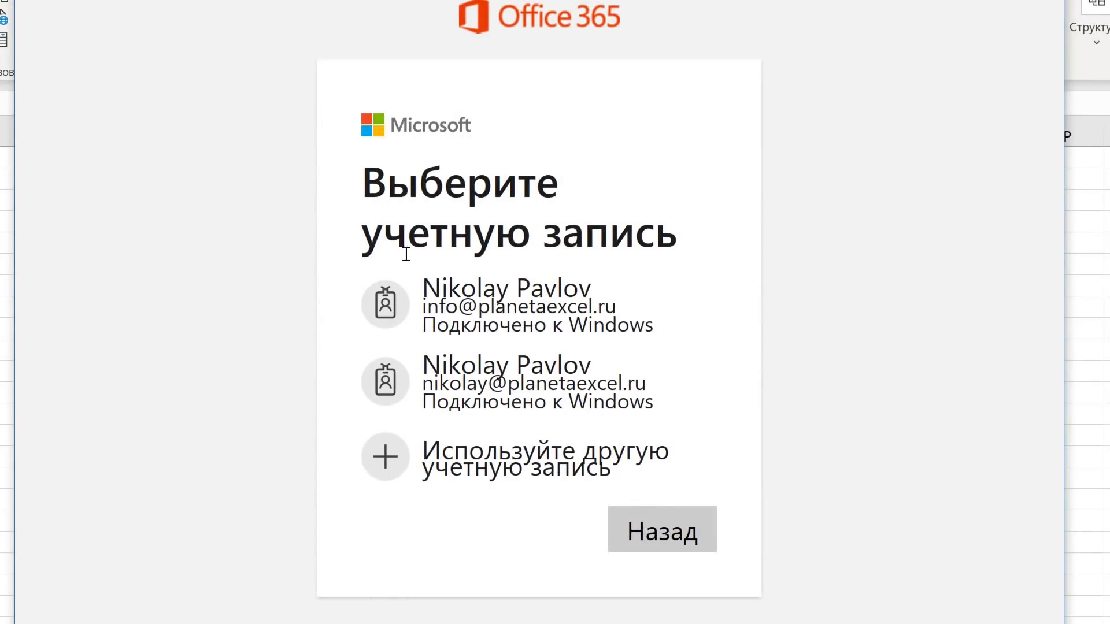
left_click(552, 313)
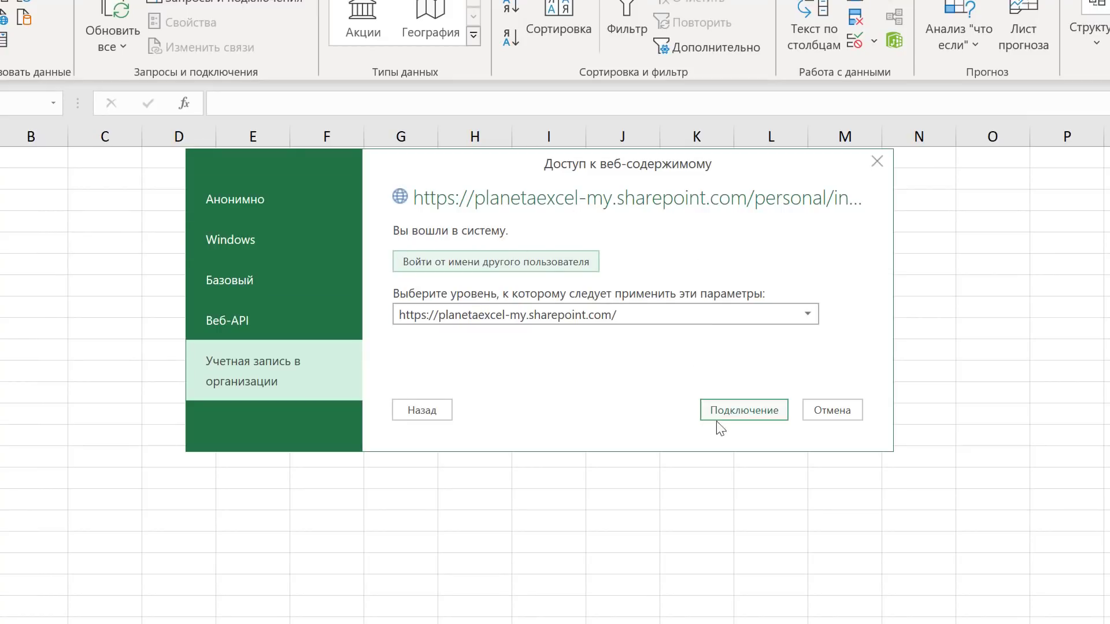
left_click(744, 414)
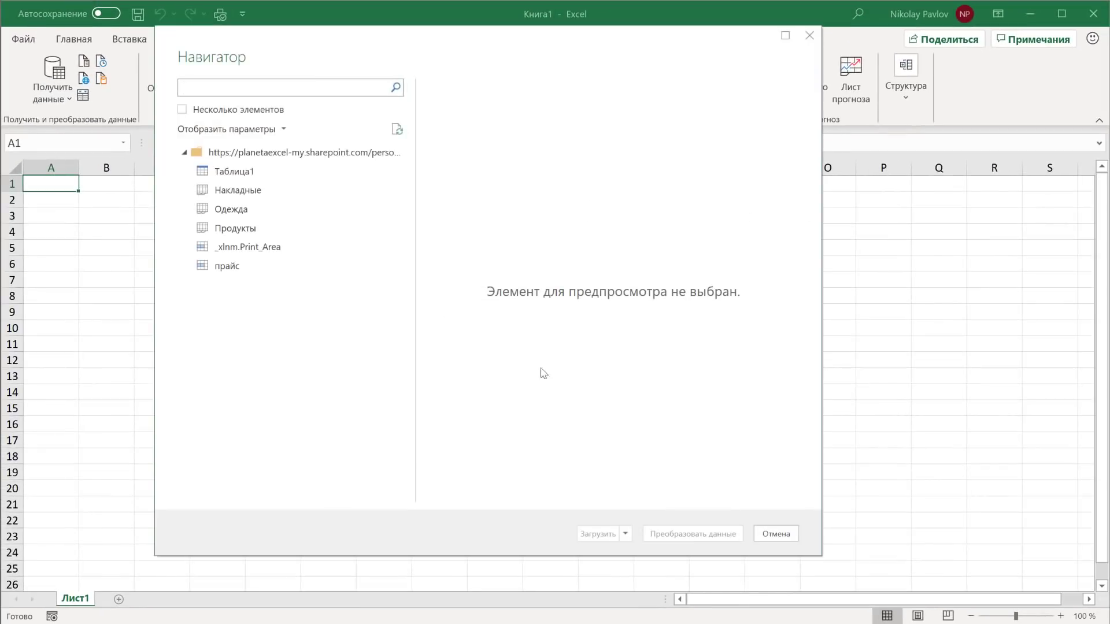
Preview the workbook's sheets and tables, open Таблица1 in the Power Query Editor and select its Источник step.
left_click(241, 174)
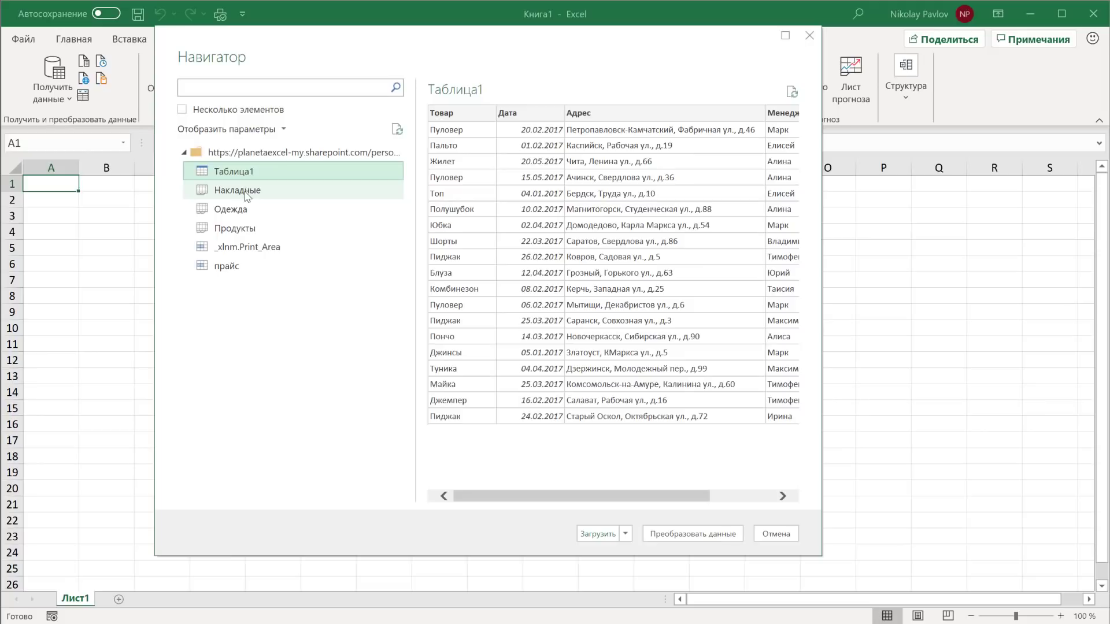
left_click(243, 192)
left_click(242, 210)
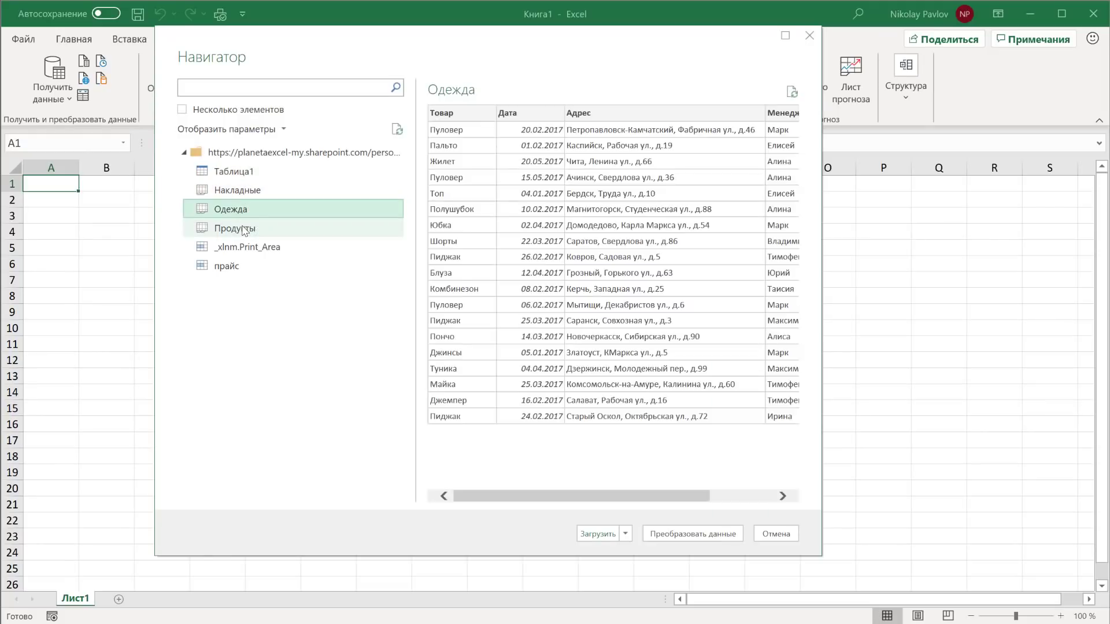
left_click(242, 229)
left_click(231, 271)
left_click(243, 172)
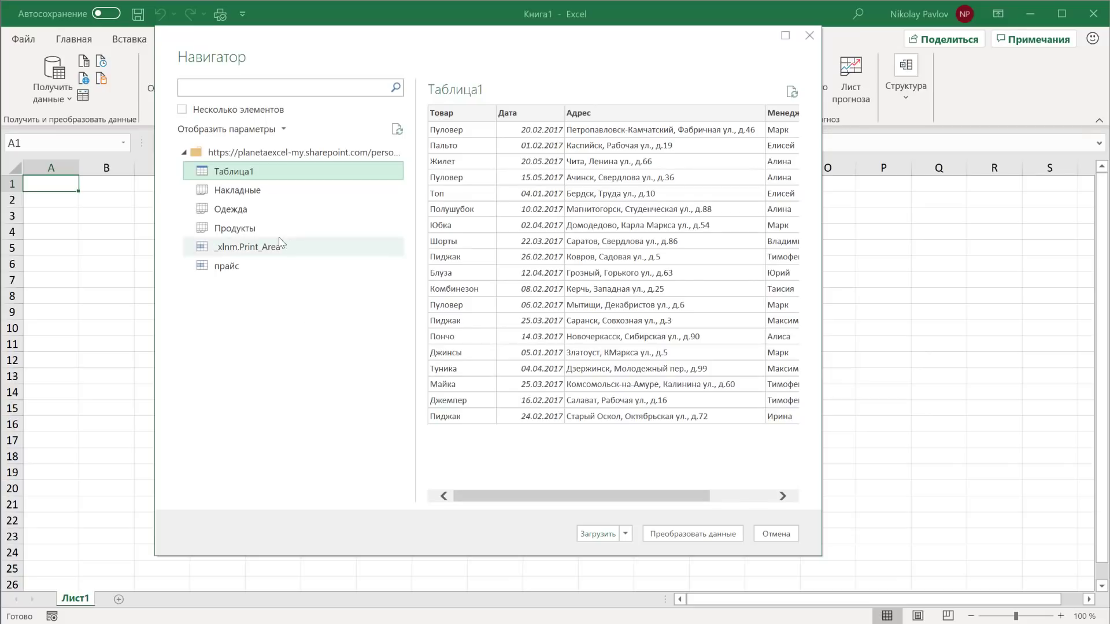
left_click(701, 537)
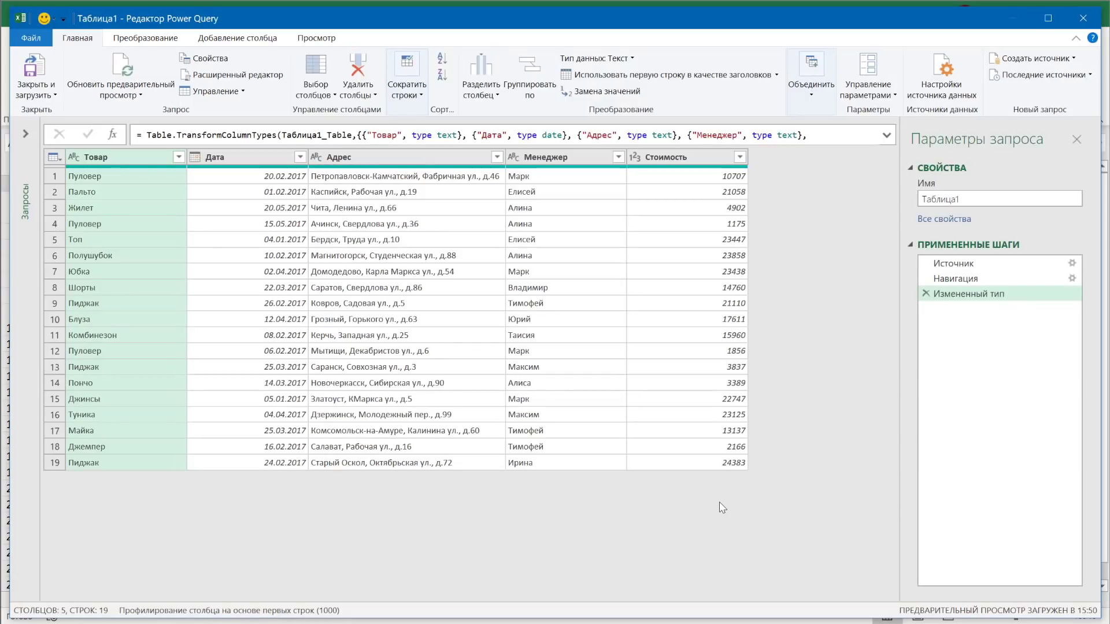
left_click(958, 265)
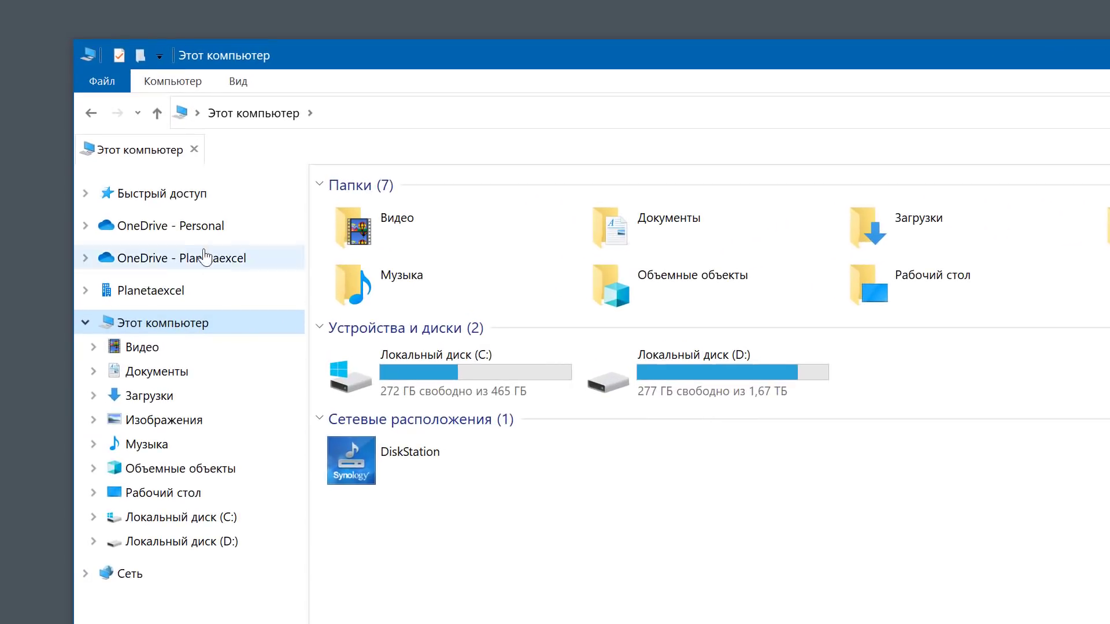
In File Explorer, open the SalesReports folder in OneDrive - Personal and view MyReport.xlsx online.
left_click(129, 229)
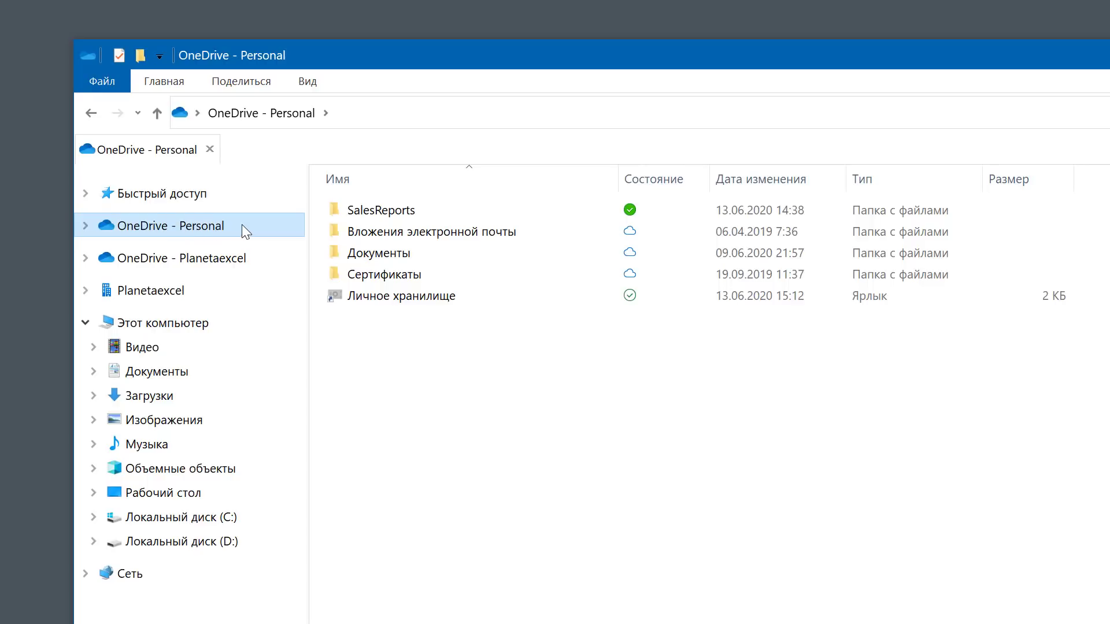
left_click(373, 213)
double_click(373, 212)
left_click(387, 213)
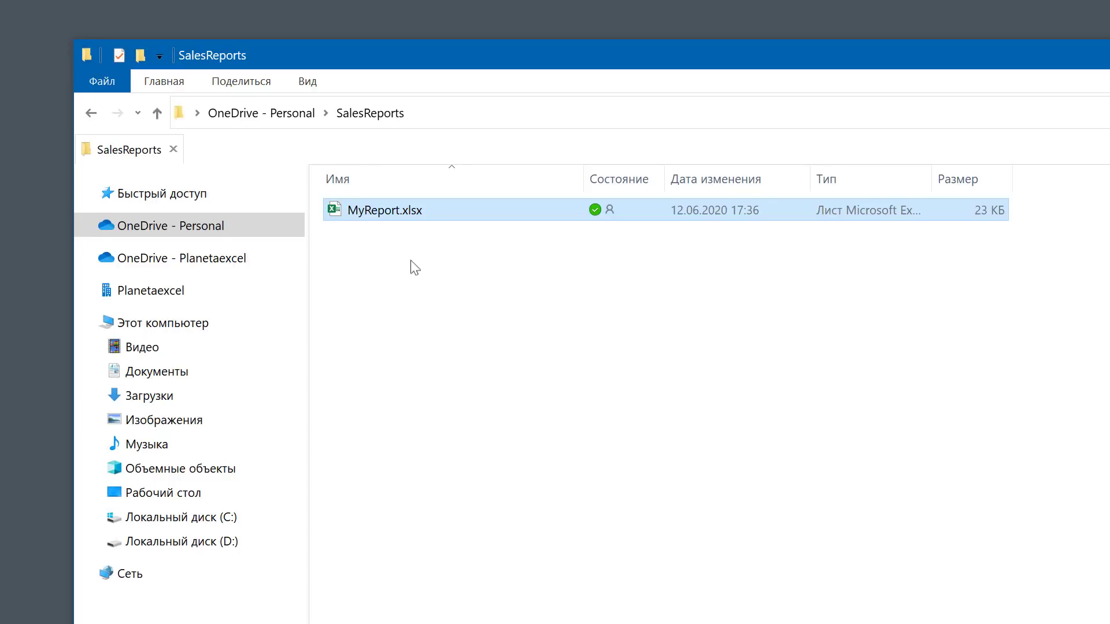
right_click(360, 210)
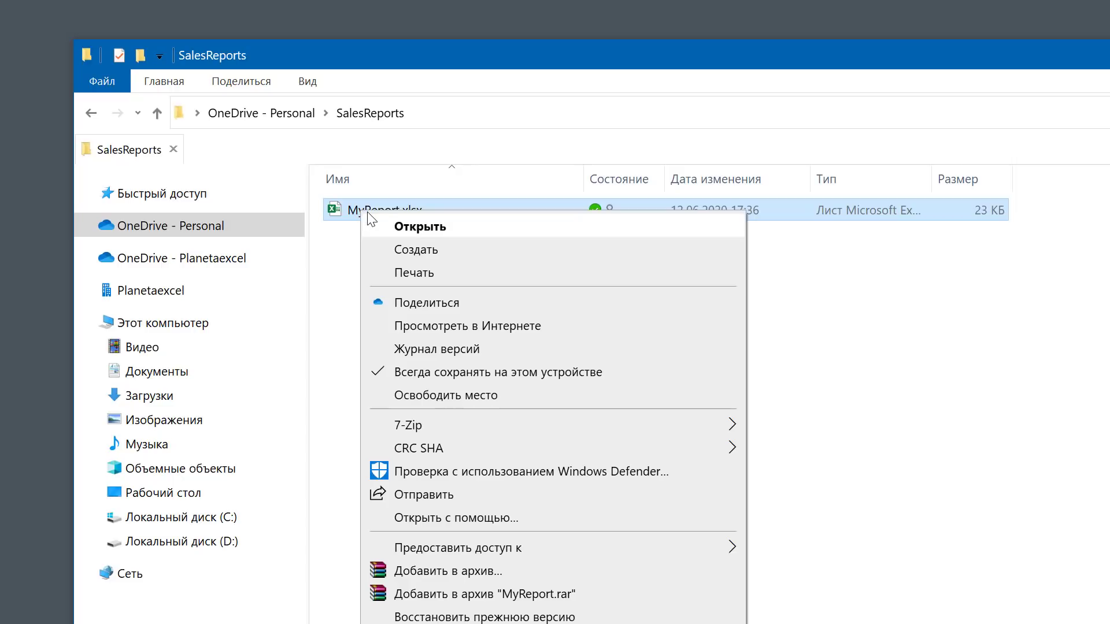
left_click(506, 328)
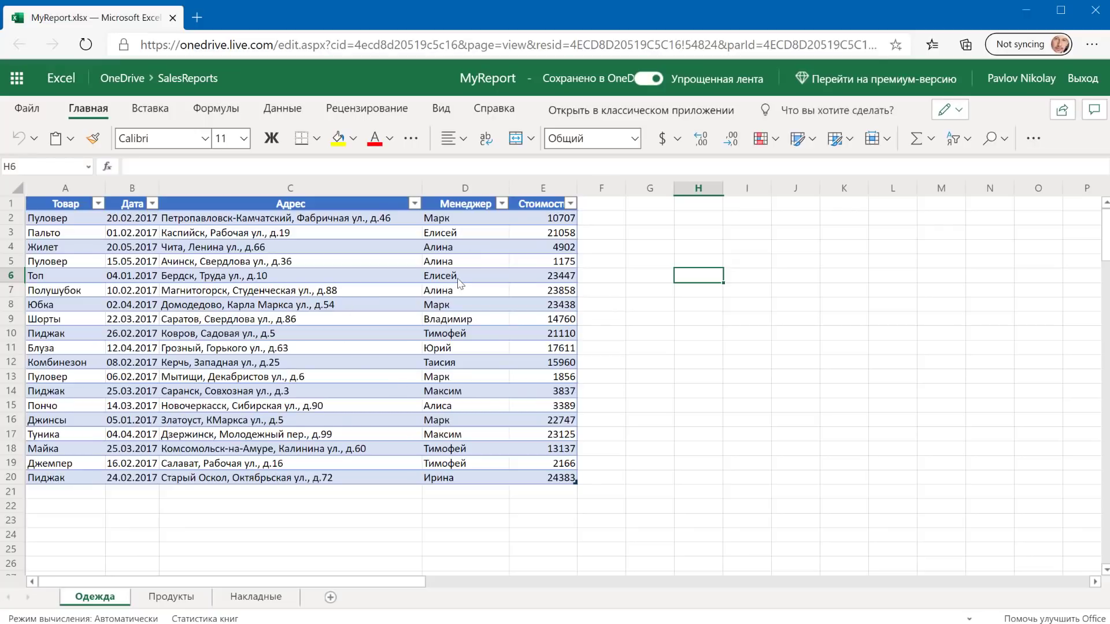
Look through the online workbook's sheets, then go to its SalesReports folder and open the embedding options for MyReport.xlsx.
left_click(191, 595)
left_click(256, 597)
left_click(150, 598)
left_click(126, 599)
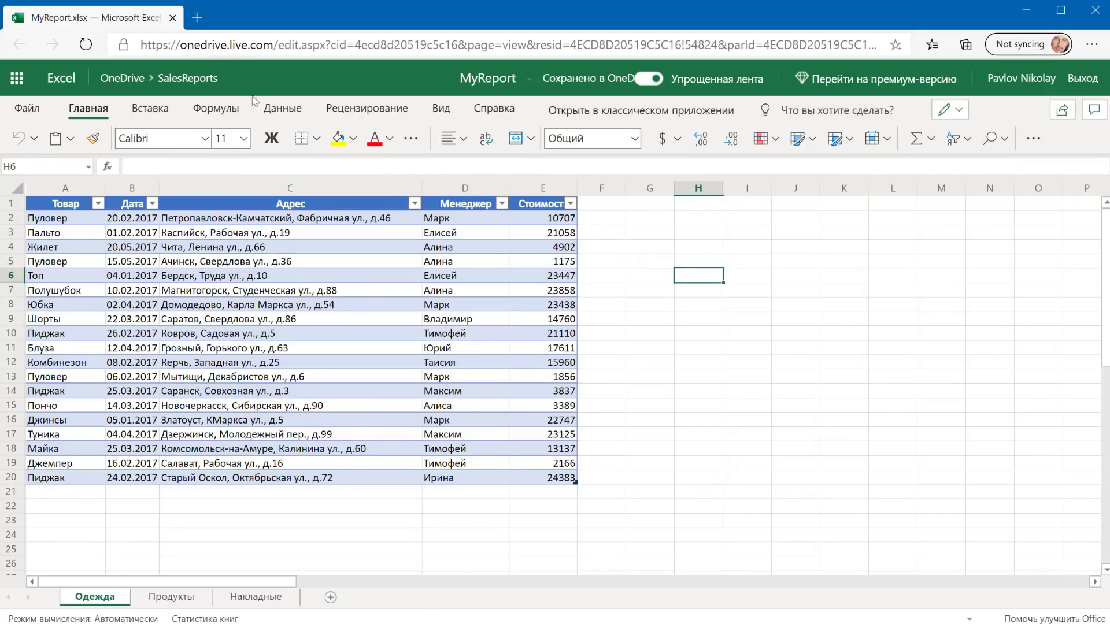
left_click(189, 79)
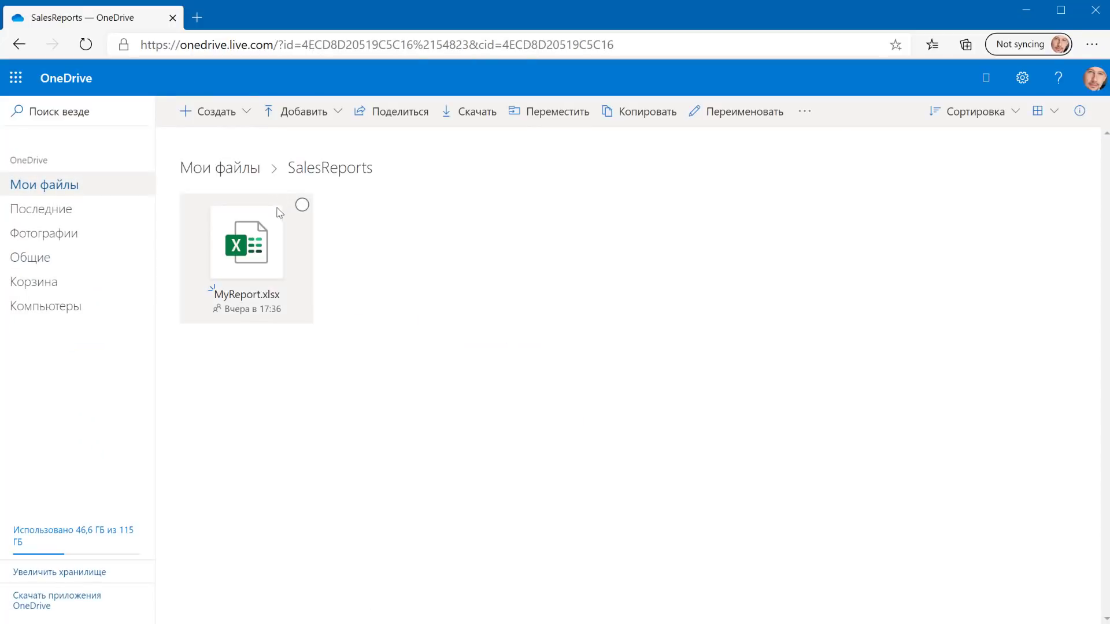
left_click(302, 206)
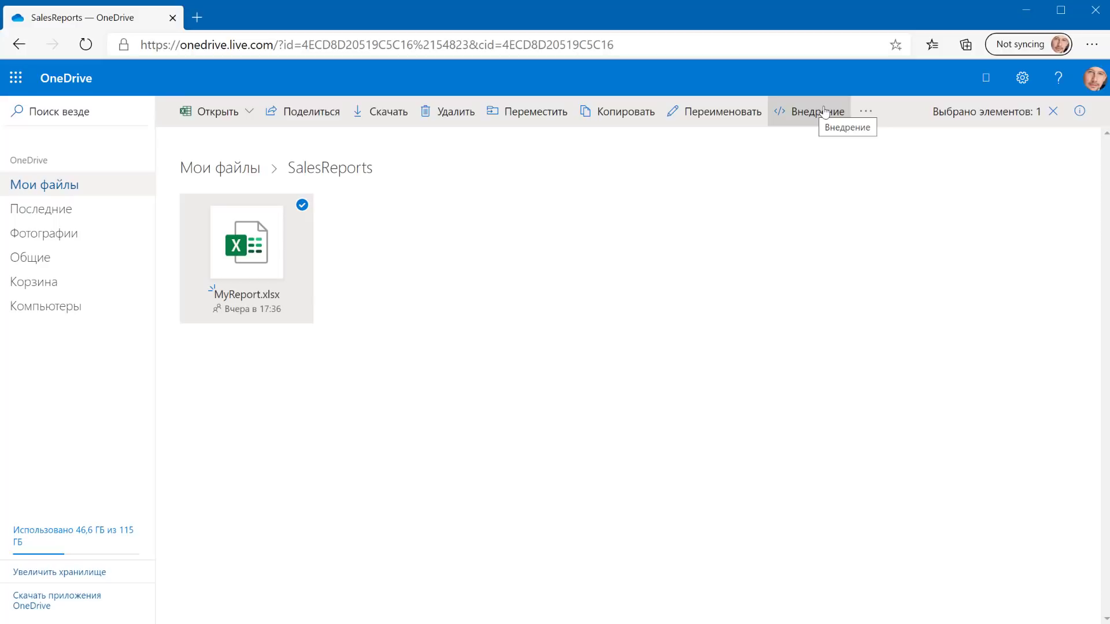
right_click(270, 238)
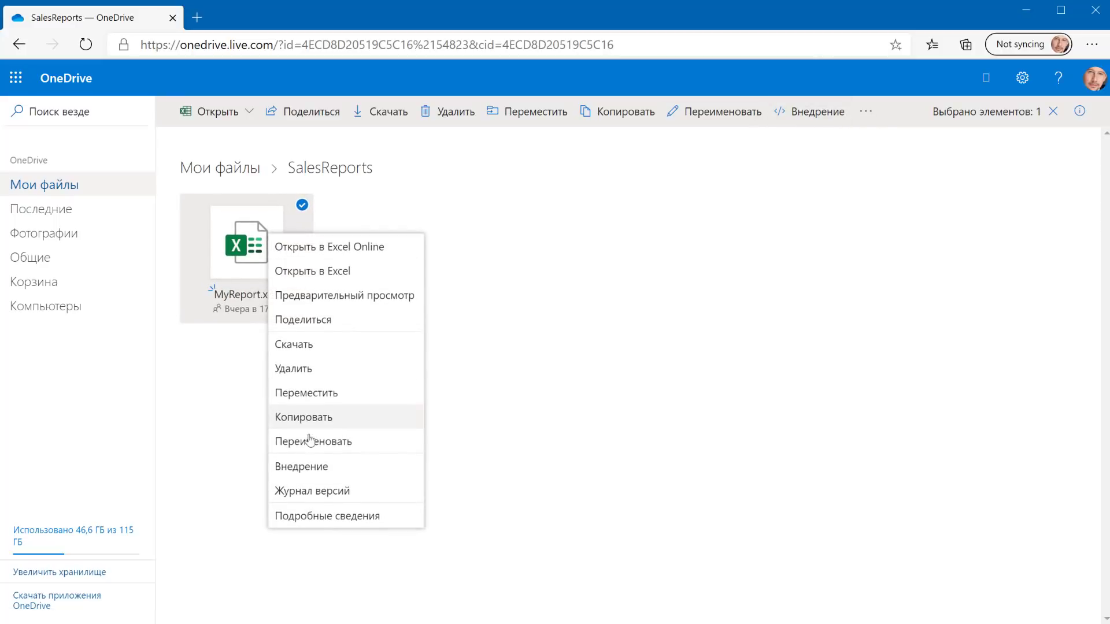
left_click(301, 469)
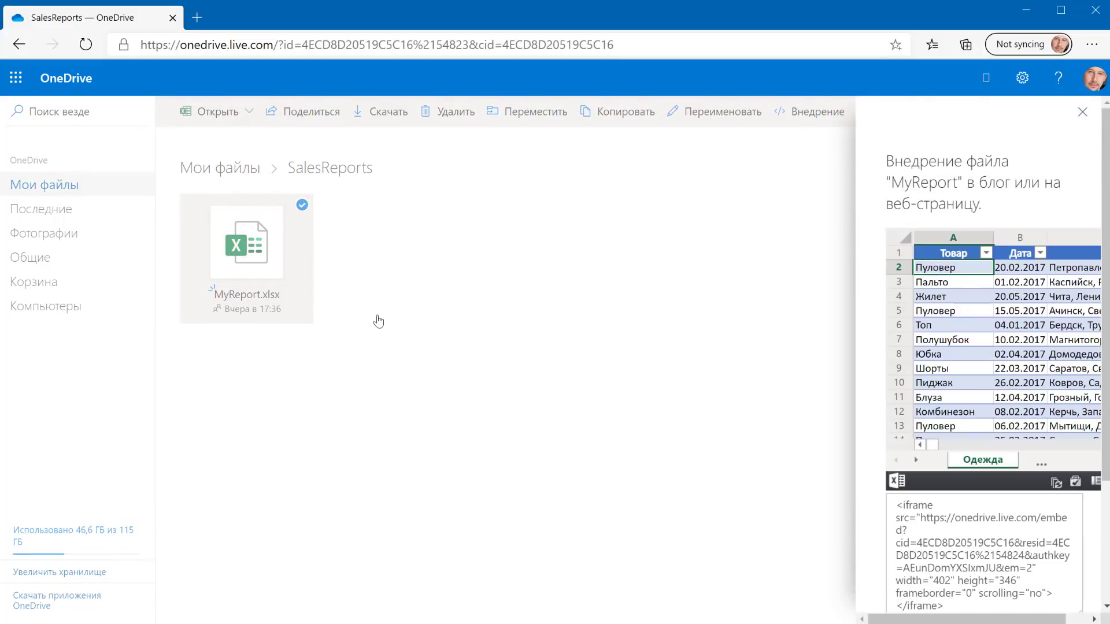
Copy the generated iframe embed code, including its authentication key, and paste it into the blank Notepad document.
scroll(874, 412, "down", 3)
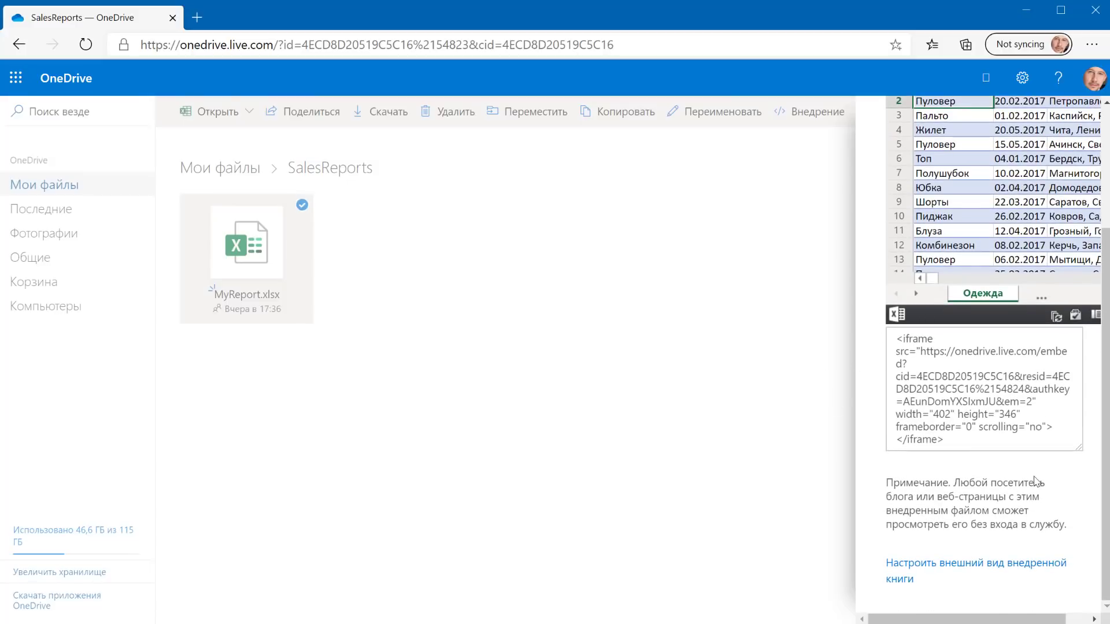
left_click(956, 445)
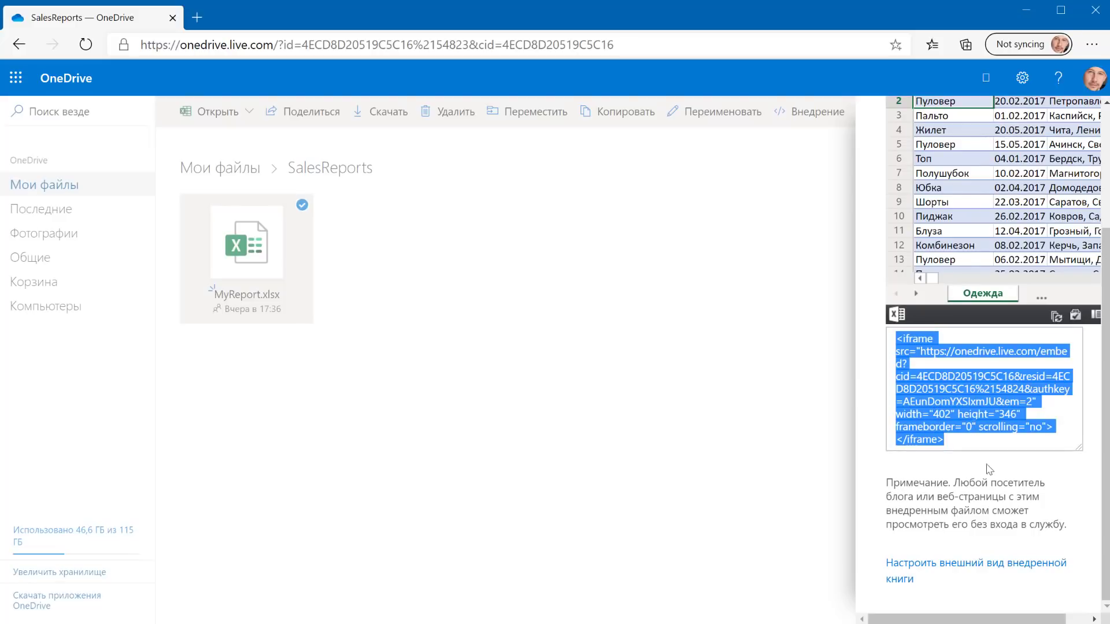
key("ctrl+c")
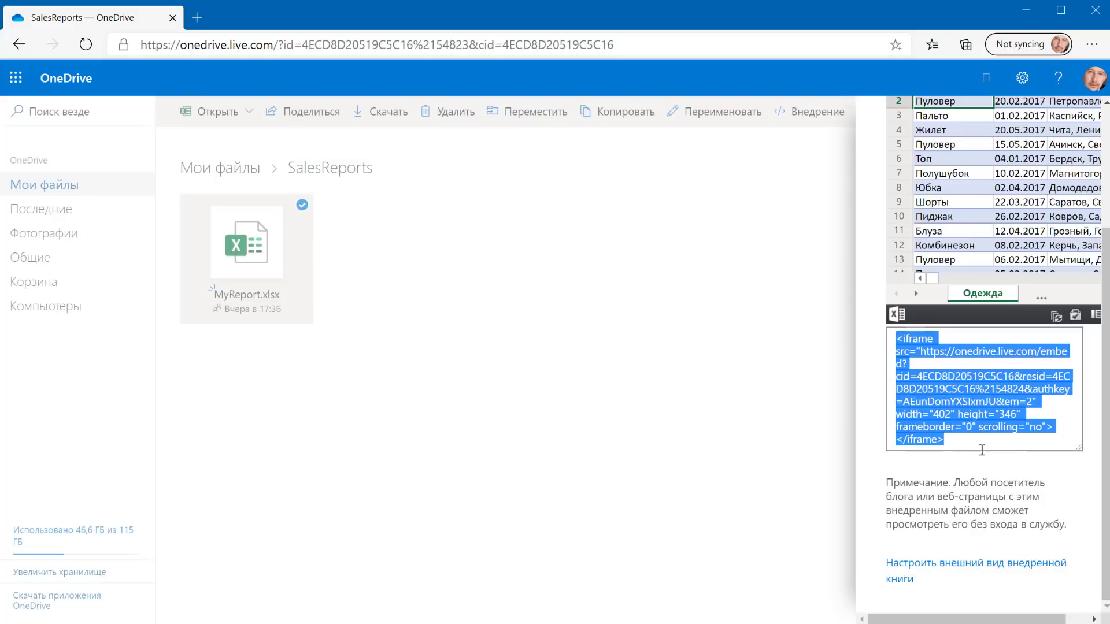
key("alt+Tab")
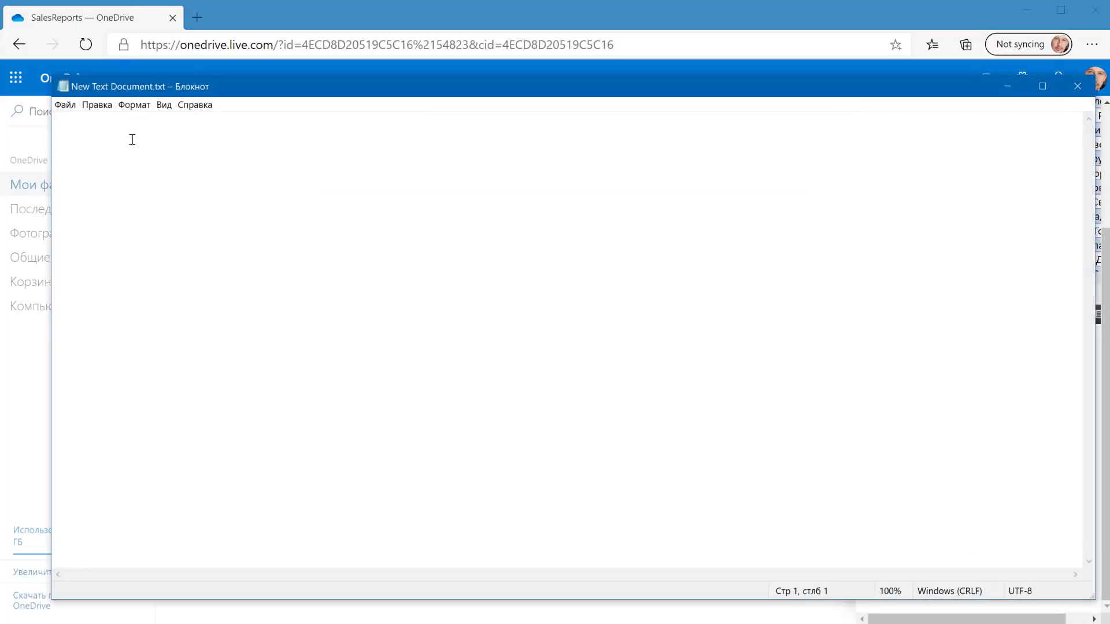
right_click(99, 133)
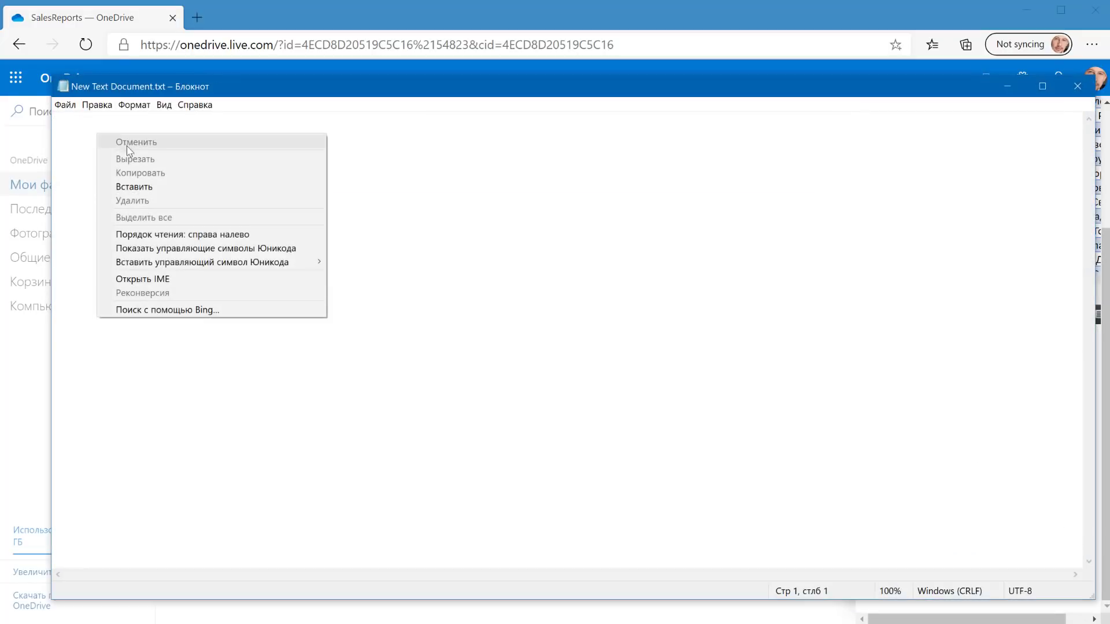
left_click(133, 186)
left_click_drag(822, 576, 576, 580)
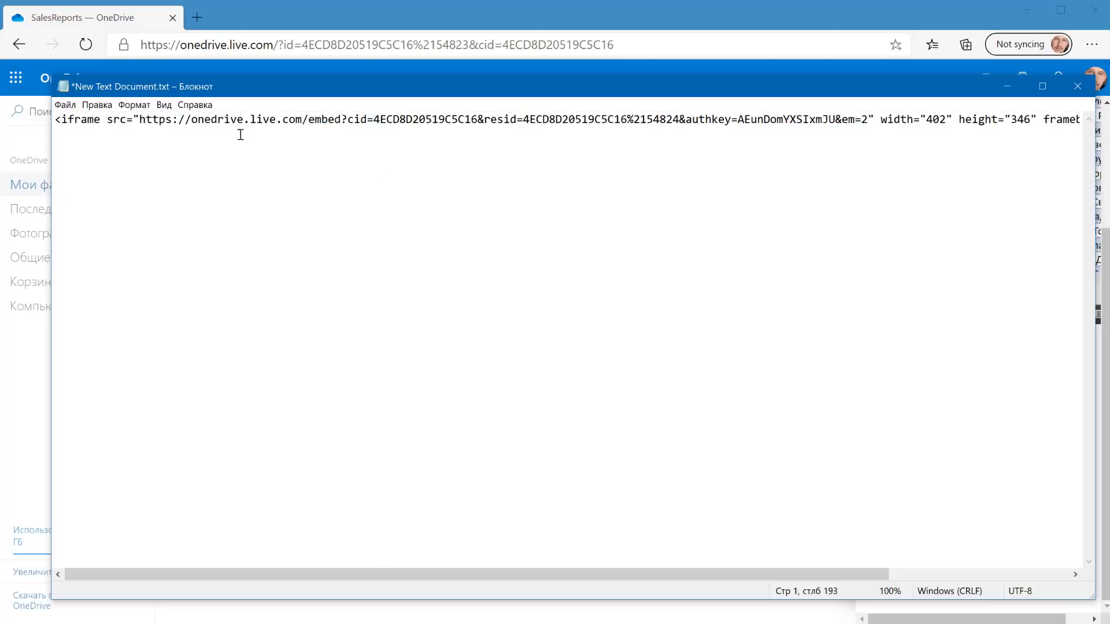
Strip the iframe markup before and after the address so only the OneDrive URL ending in em=2 is left.
left_click_drag(139, 122, 871, 119)
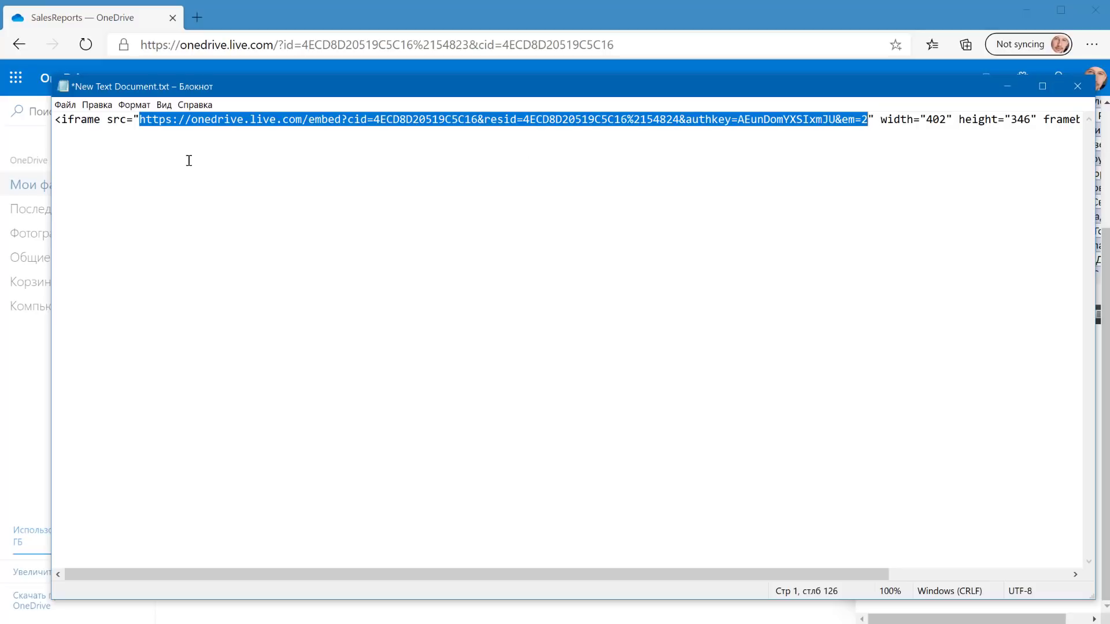
left_click(142, 145)
left_click_drag(140, 119, 24, 115)
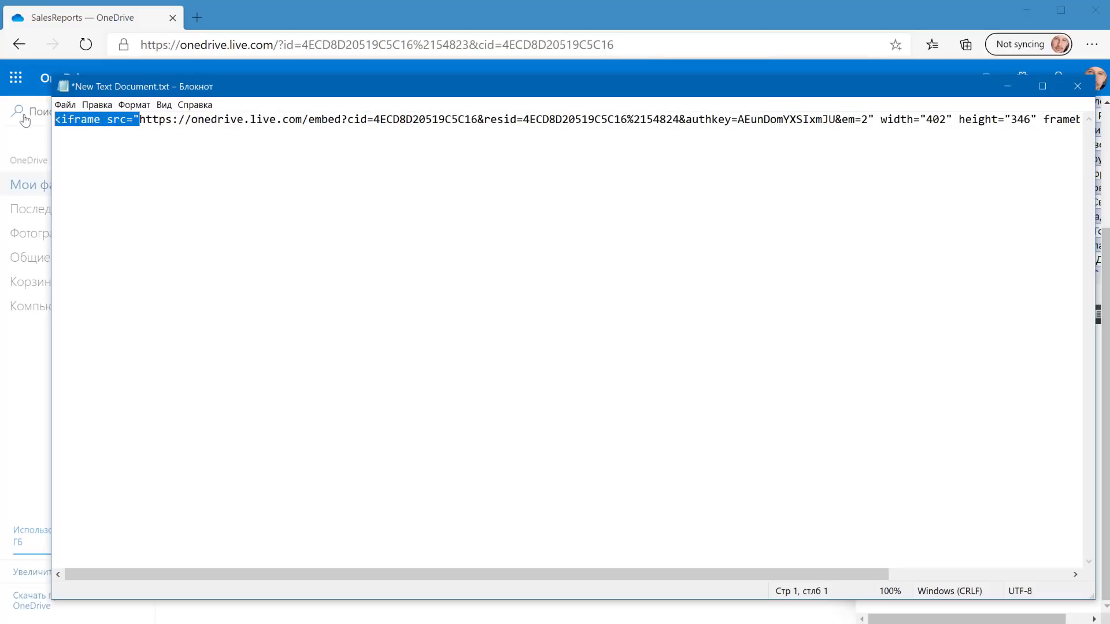
key("BackSpace")
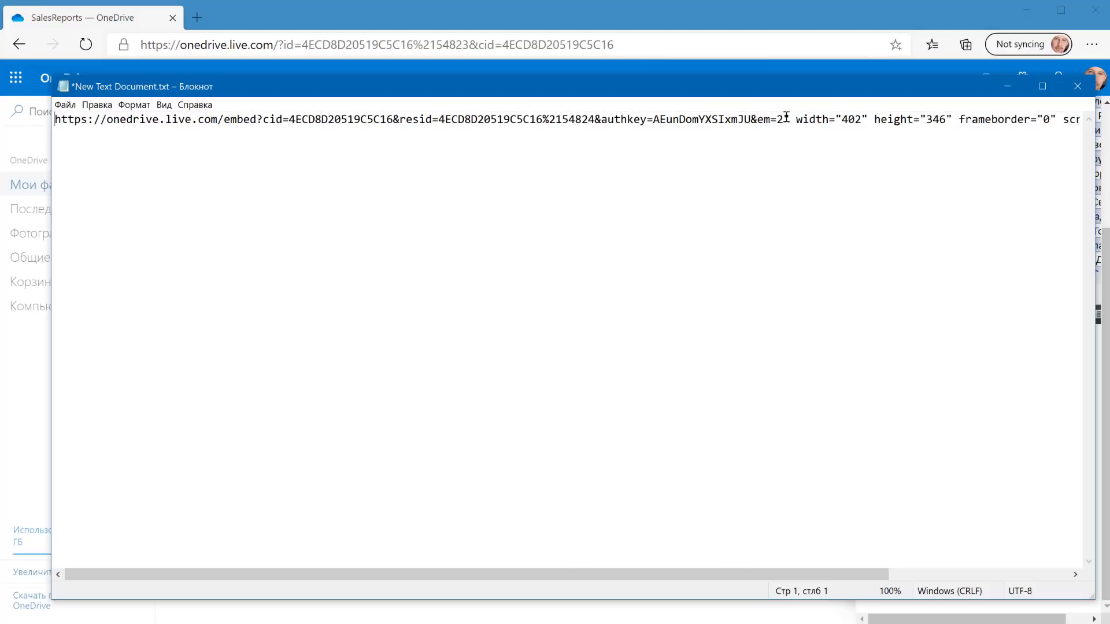
left_click_drag(786, 119, 1000, 119)
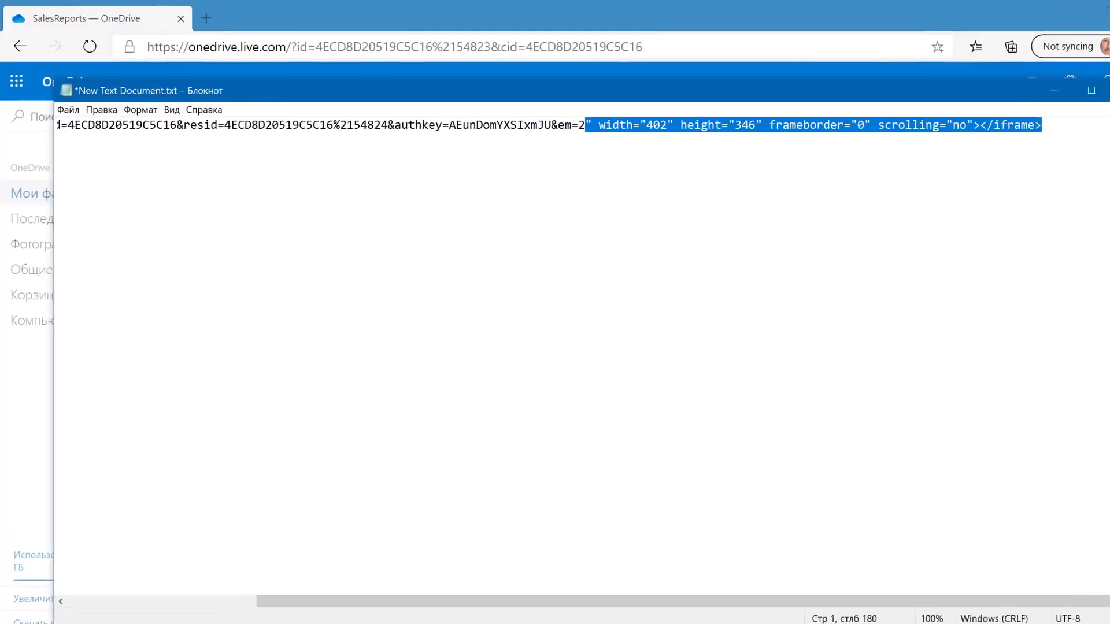
key("BackSpace")
key("Home")
Delete the cid parameter and its trailing ampersand from the OneDrive link.
left_click(345, 153)
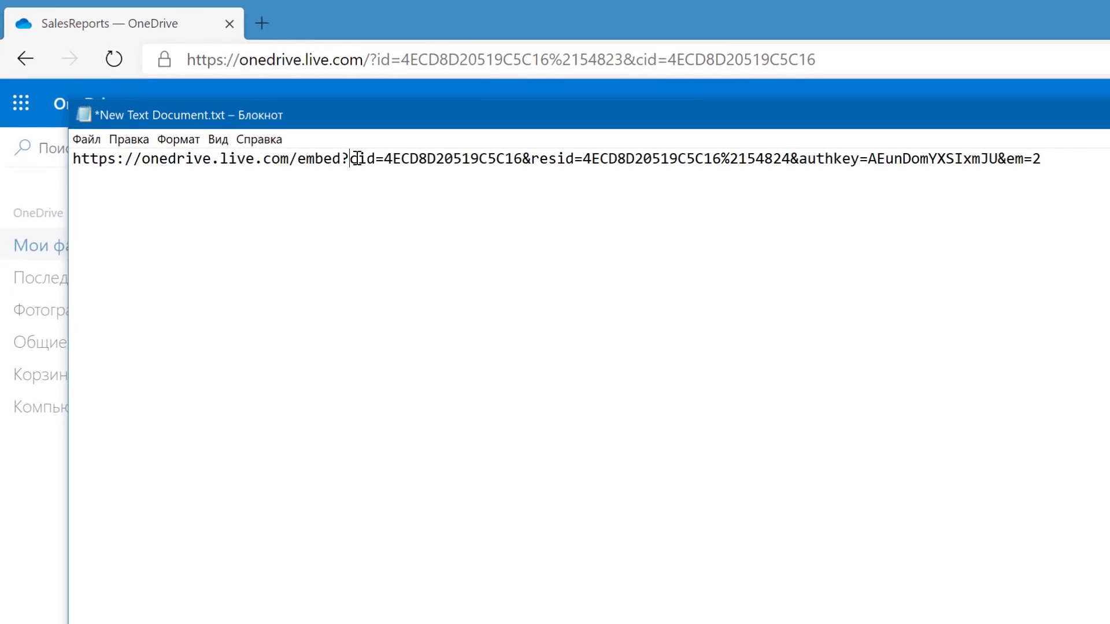
left_click_drag(349, 158, 531, 153)
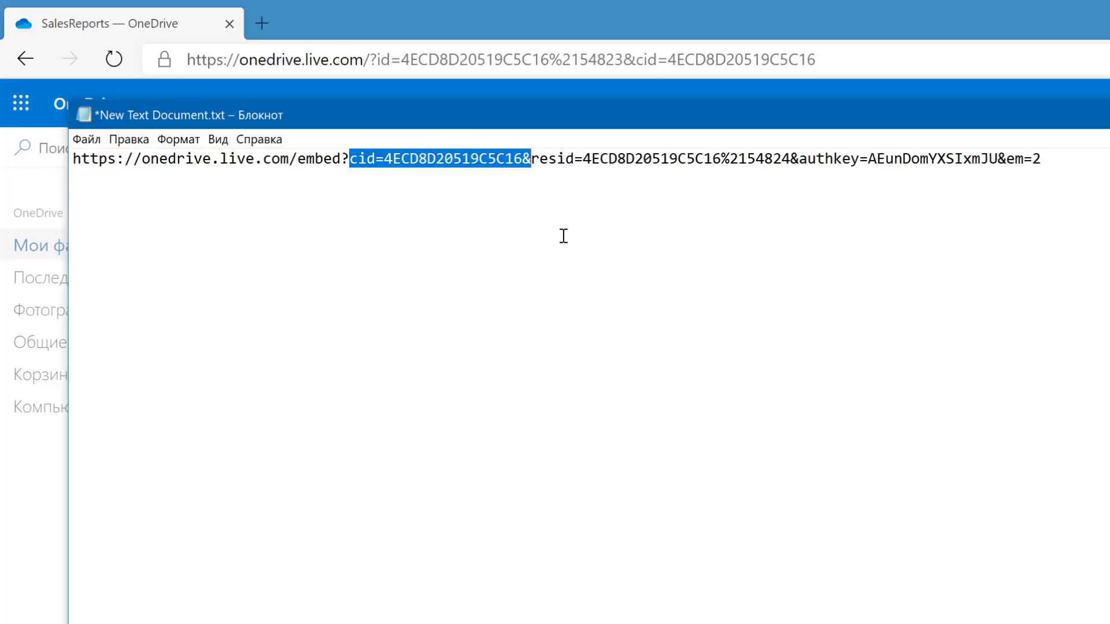
key("Delete")
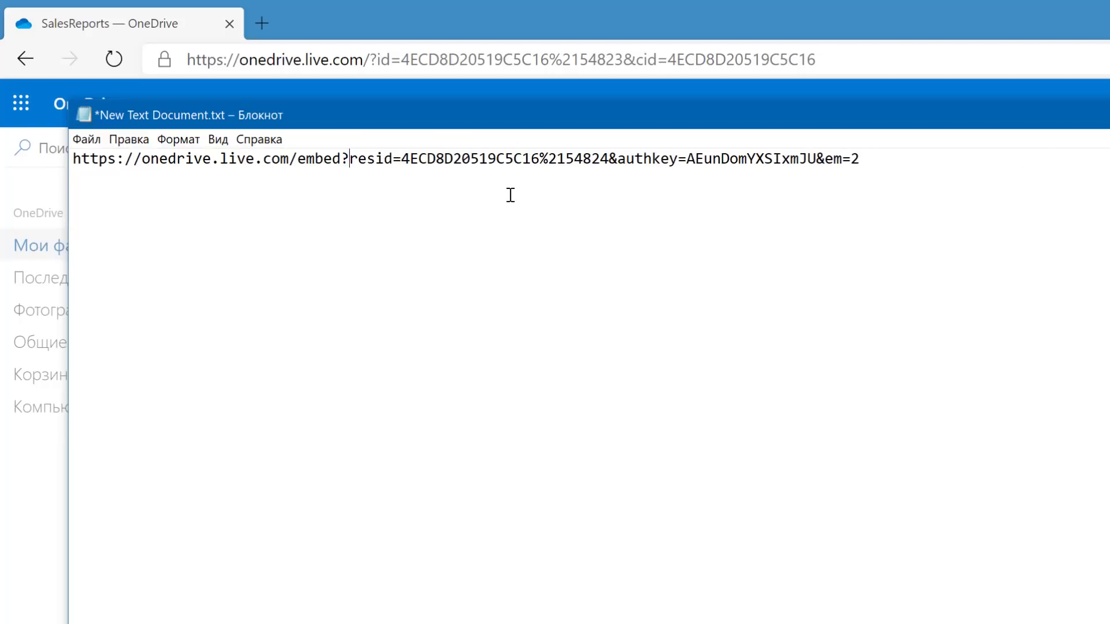
Replace embed with download in the OneDrive link and copy the whole address.
left_click_drag(297, 159, 341, 165)
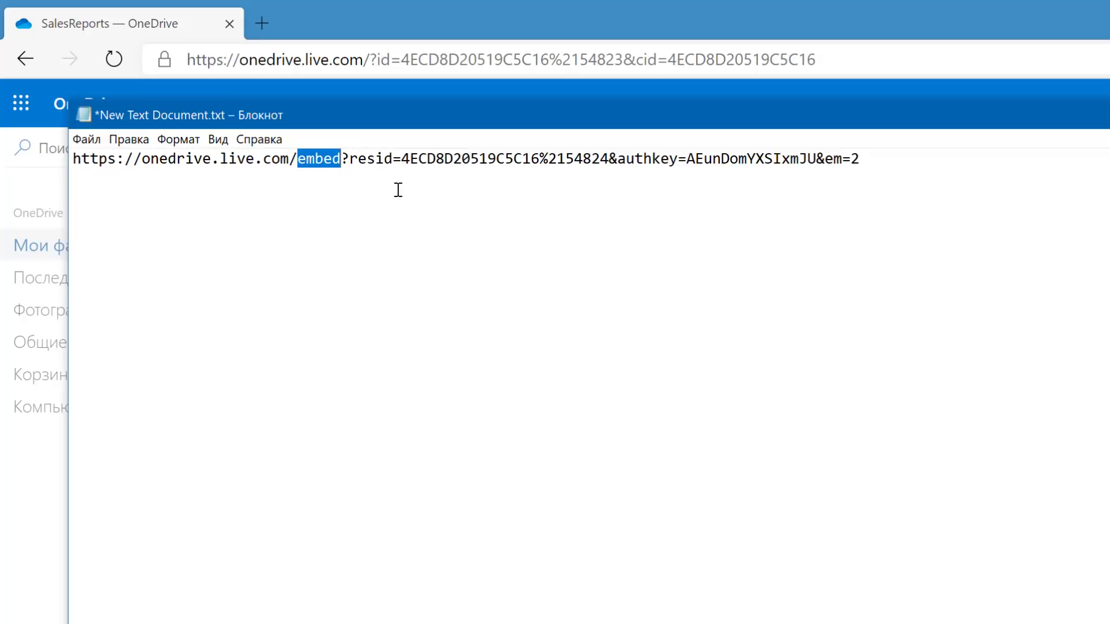
type("download")
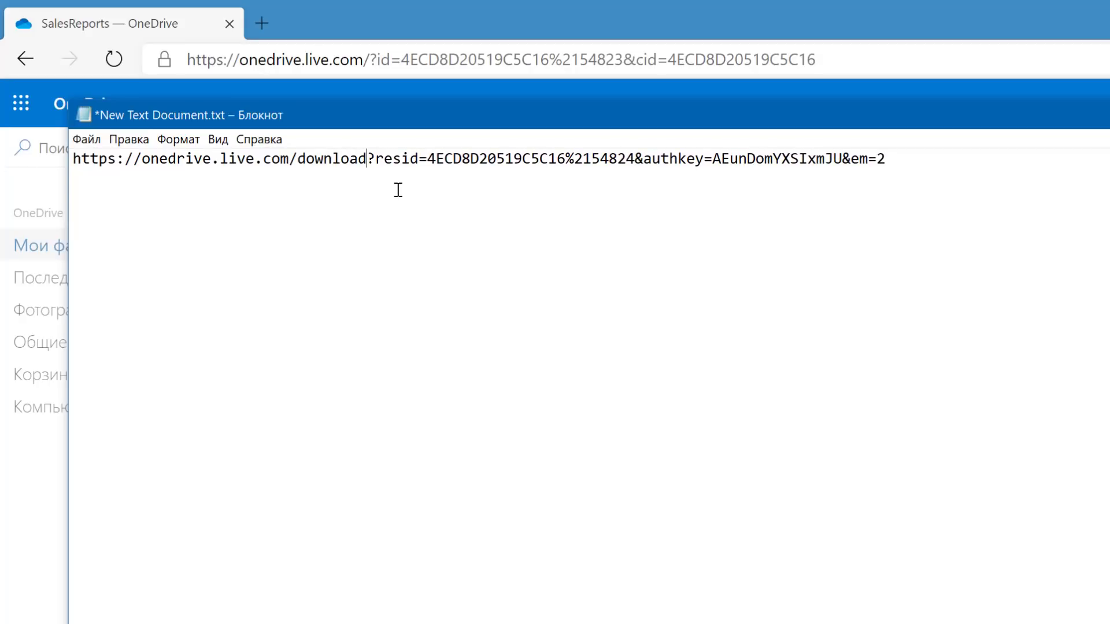
left_click_drag(902, 157, 41, 162)
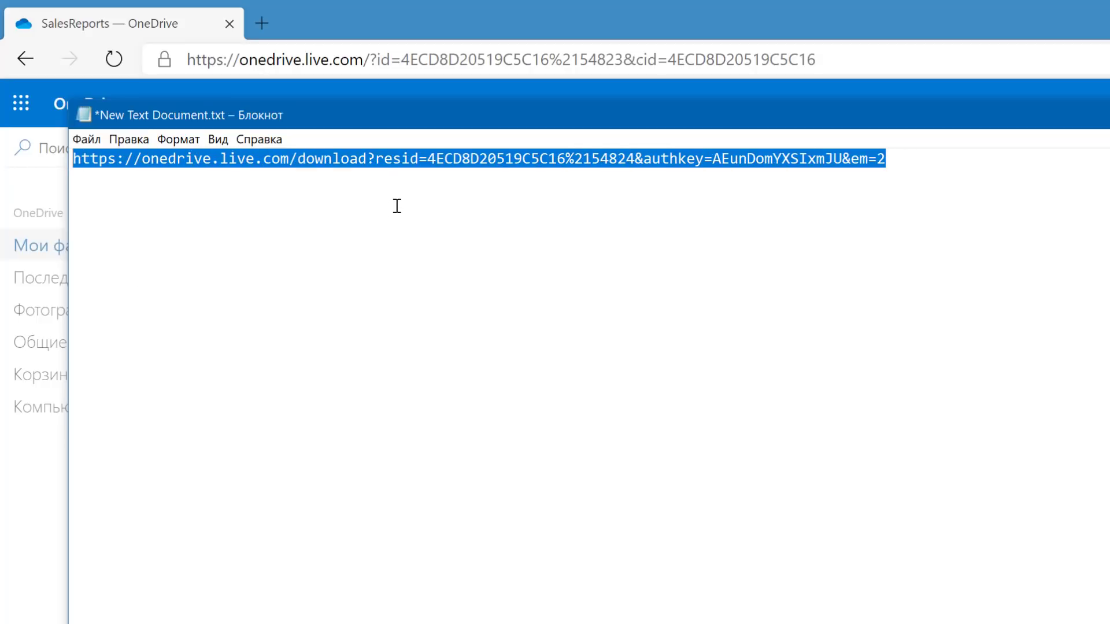
key("ctrl+c")
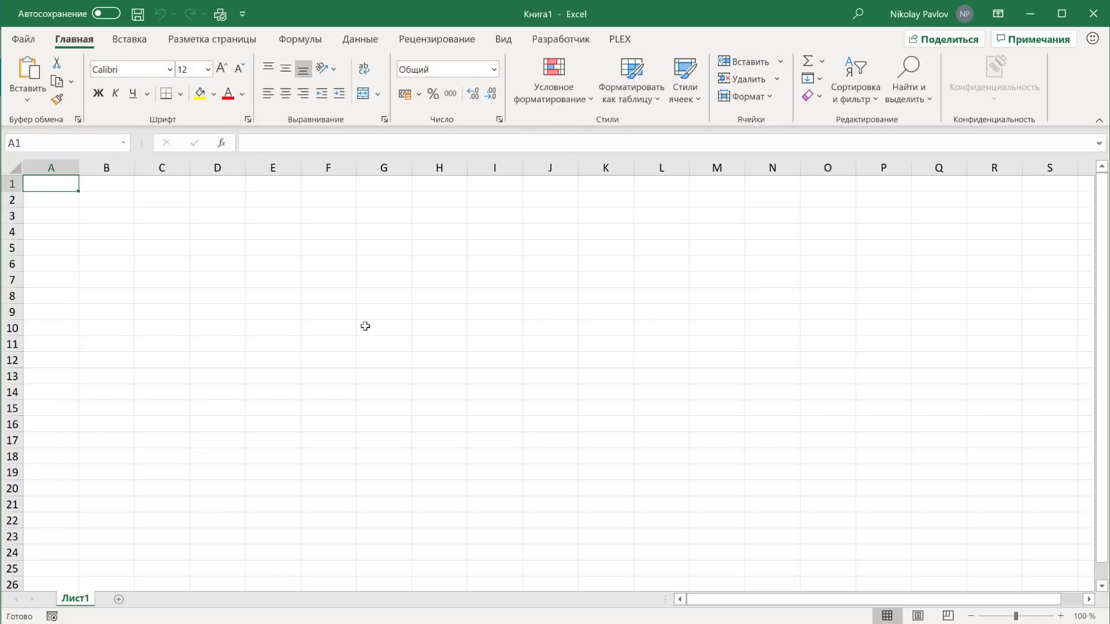
In Excel, import from the web using the copied OneDrive download link with its authentication key, connecting with the current Windows credentials.
left_click(369, 46)
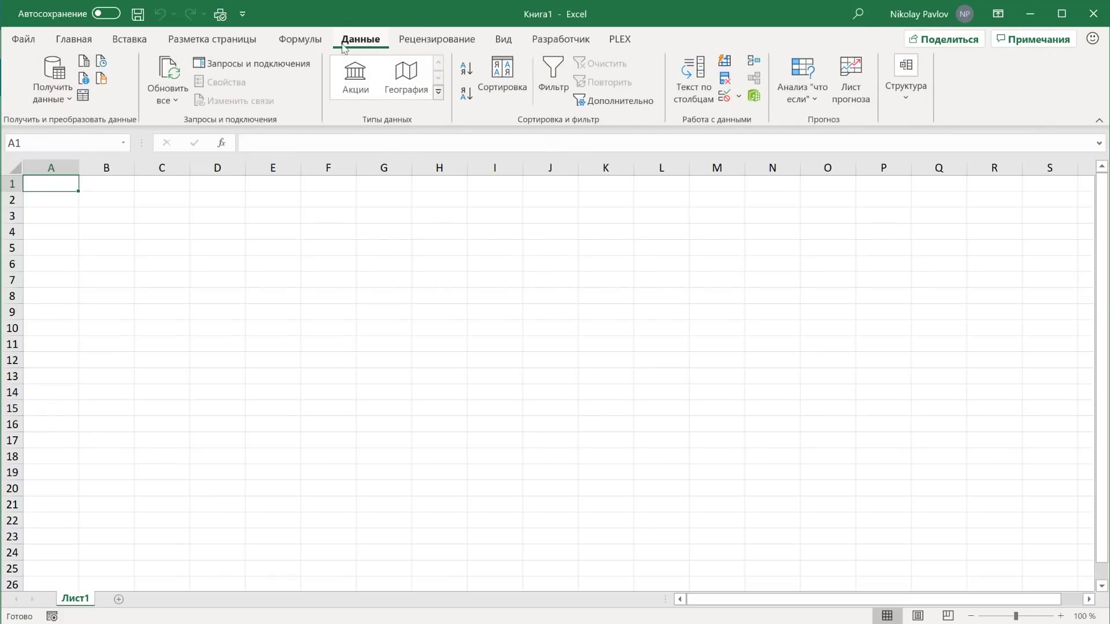
left_click(85, 80)
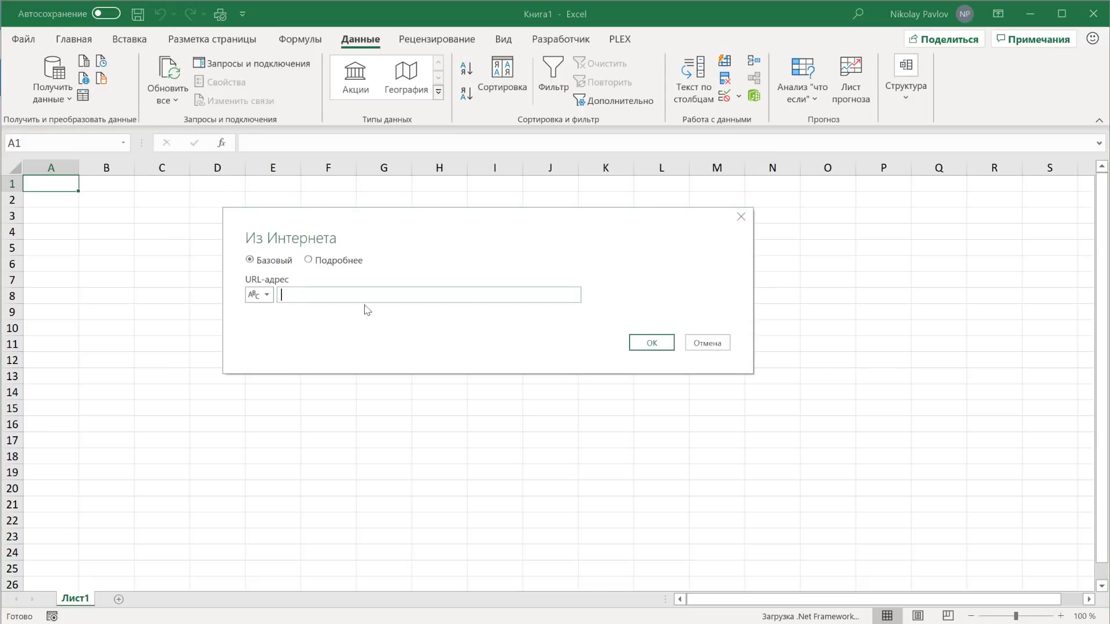
key("ctrl+v")
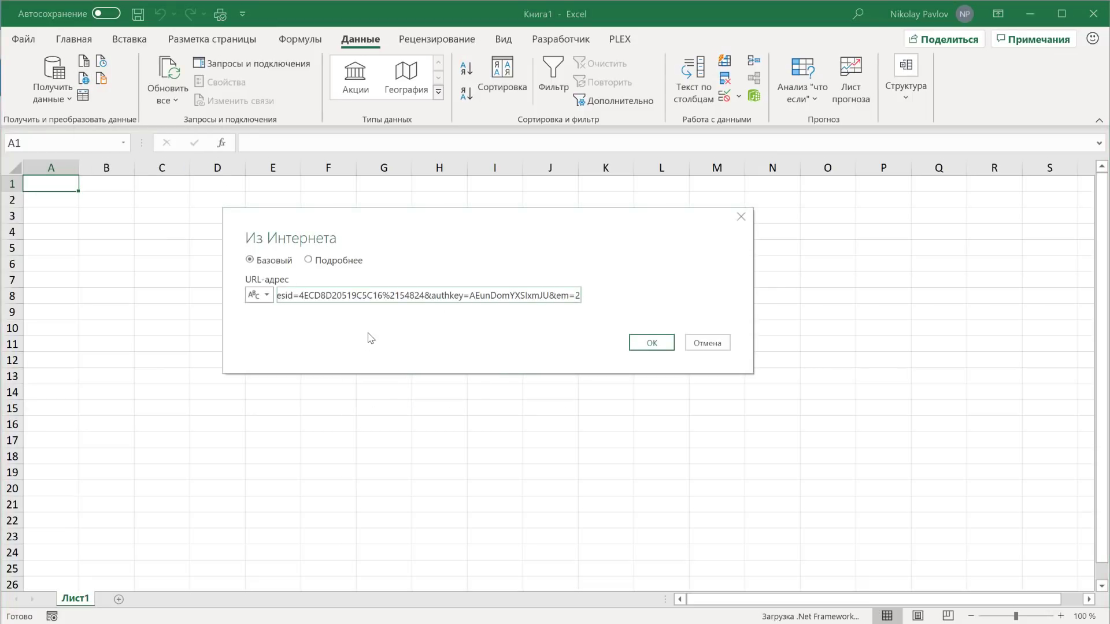
left_click(644, 344)
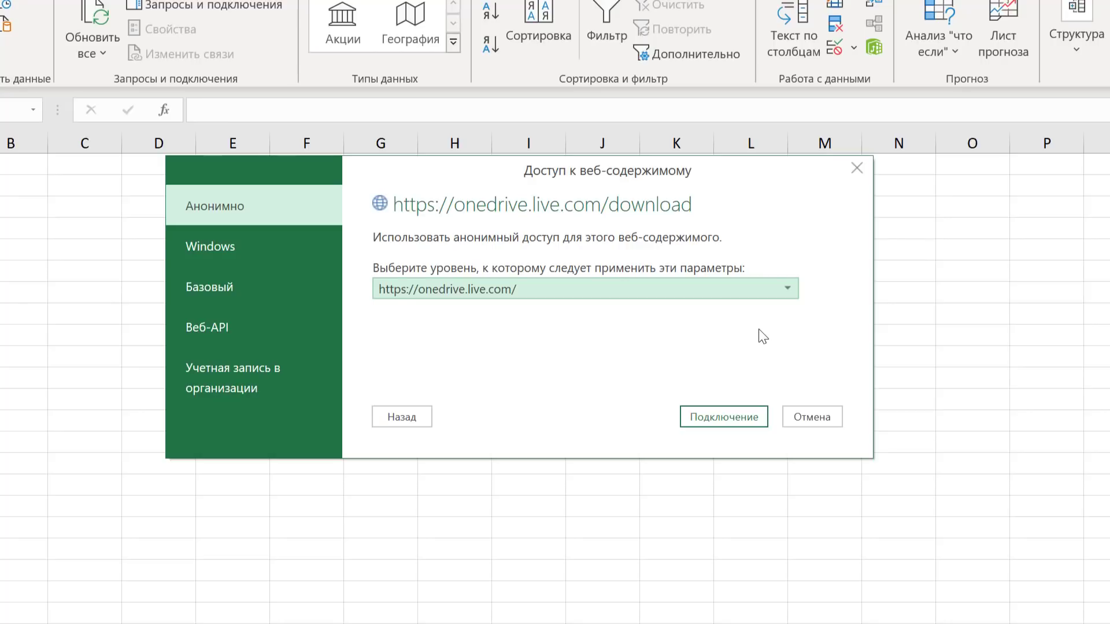
left_click(230, 249)
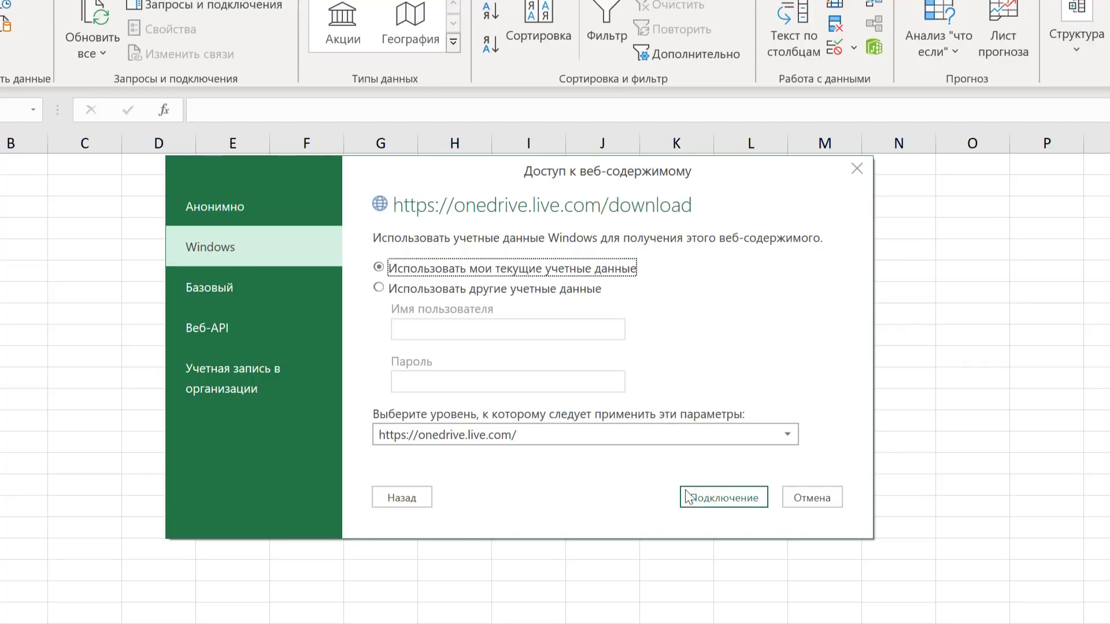
left_click(736, 500)
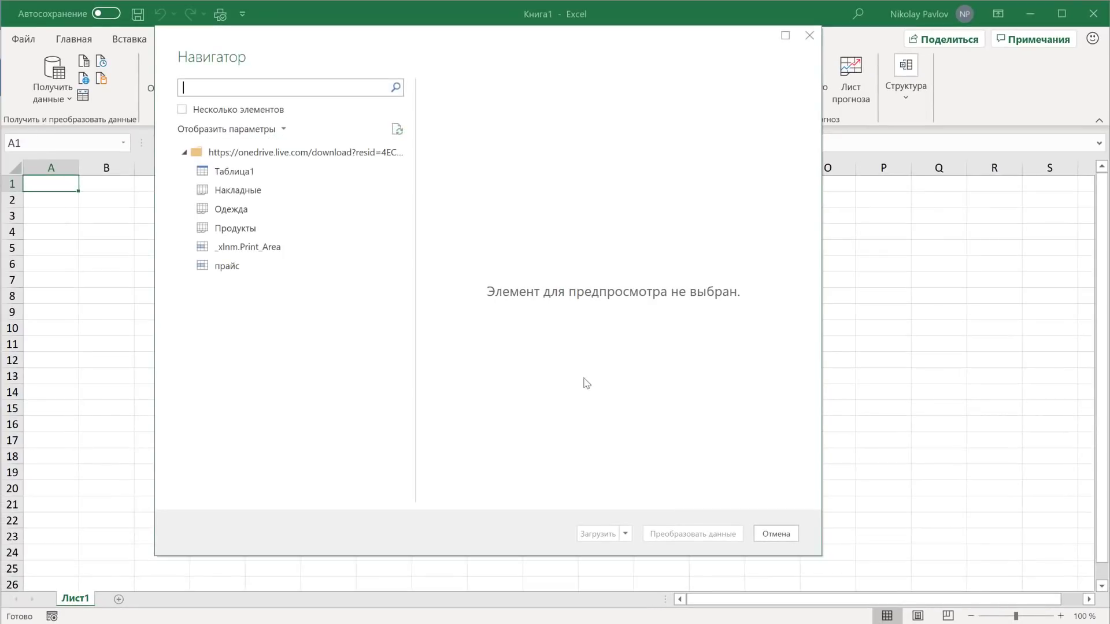
Preview Таблица1 and Накладные, open Накладные for transformation in Power Query, and select its Источник step.
left_click(255, 172)
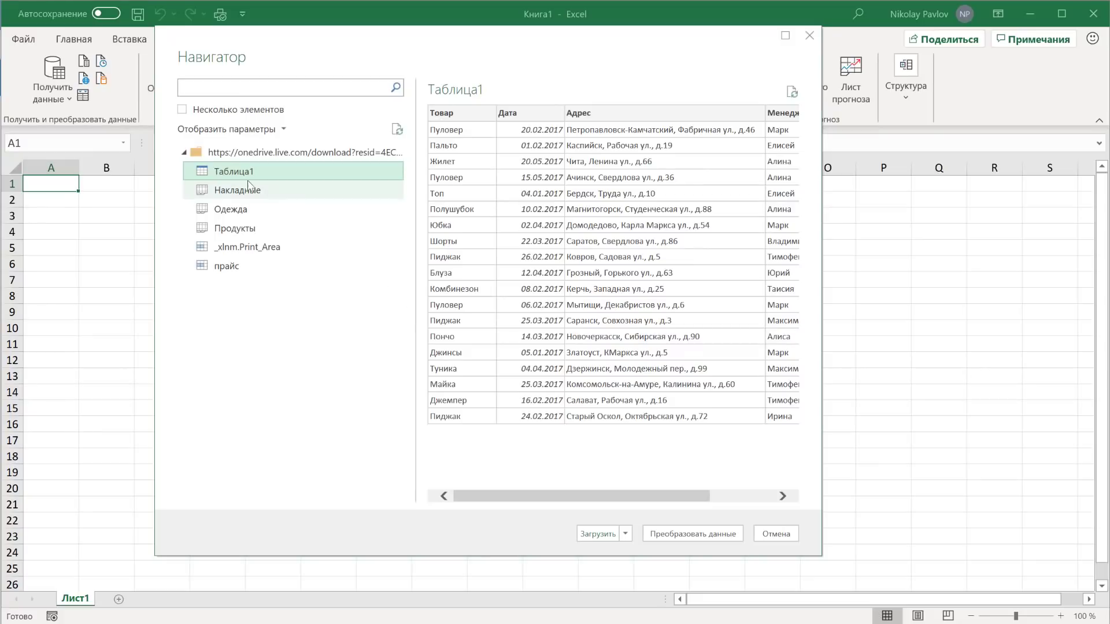
left_click(228, 196)
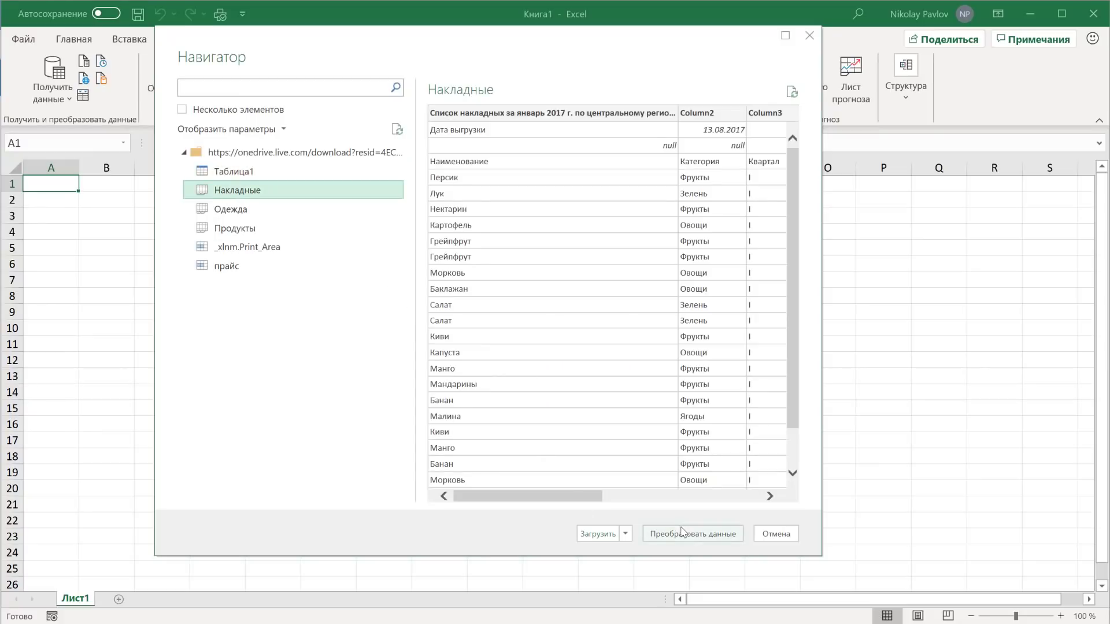
left_click(696, 534)
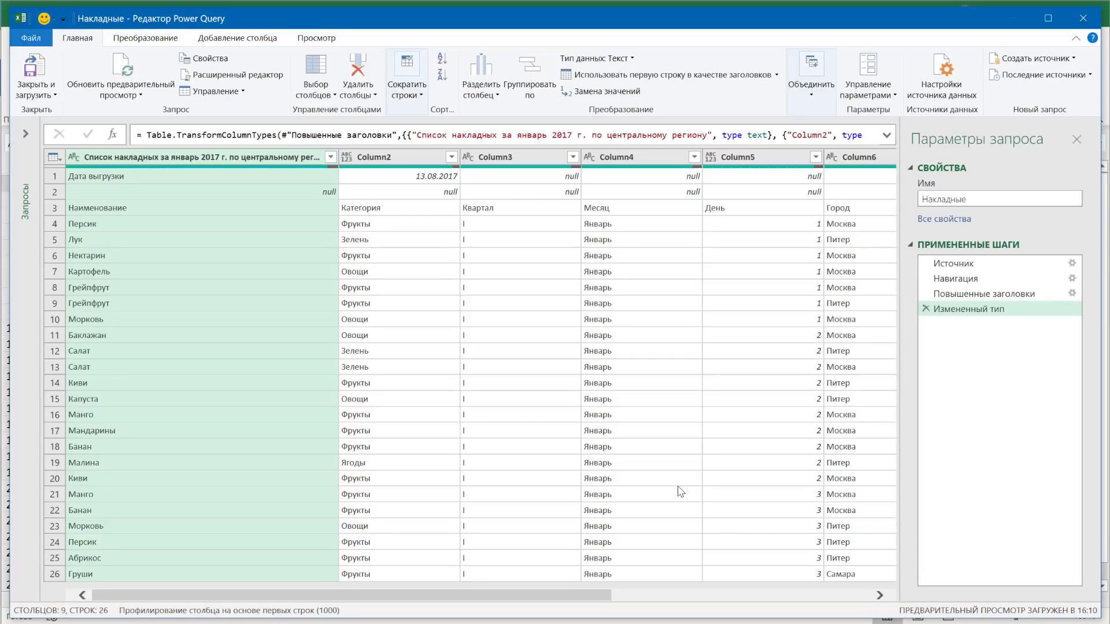
left_click(952, 263)
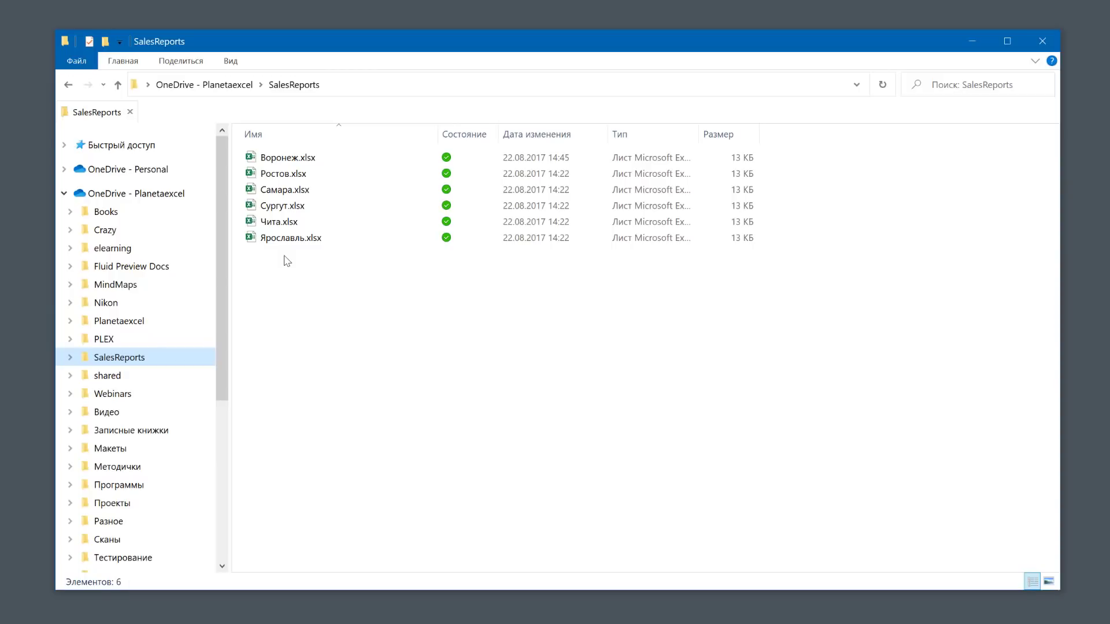
Open the SalesReports folder from OneDrive - Planetaexcel online and copy its address up to, but not including, /_layouts.
right_click(146, 363)
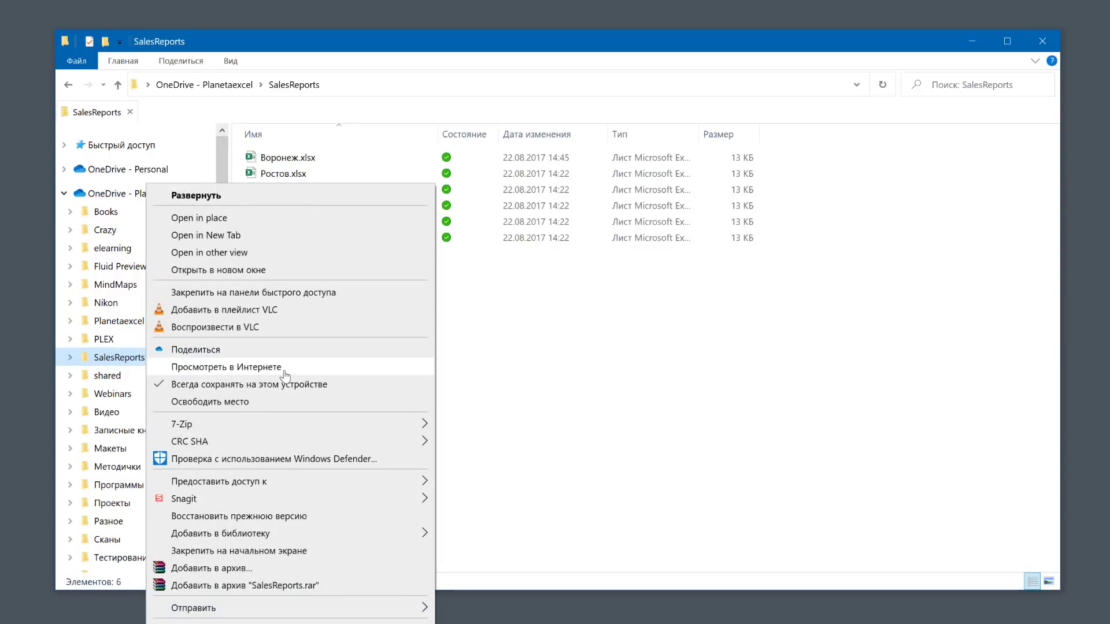
left_click(203, 373)
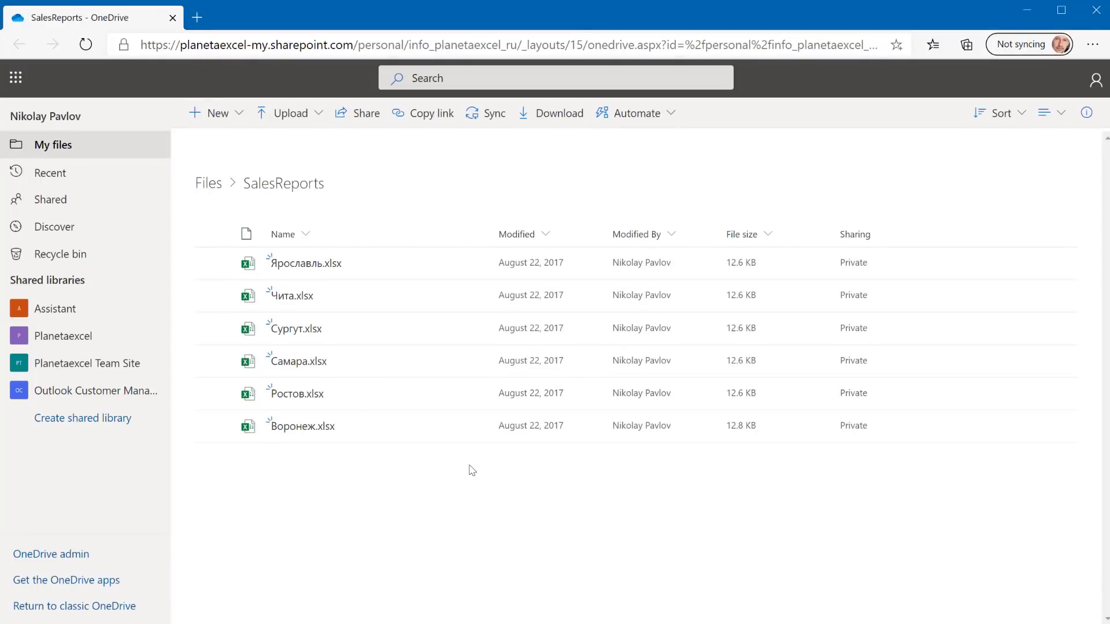
left_click(199, 46)
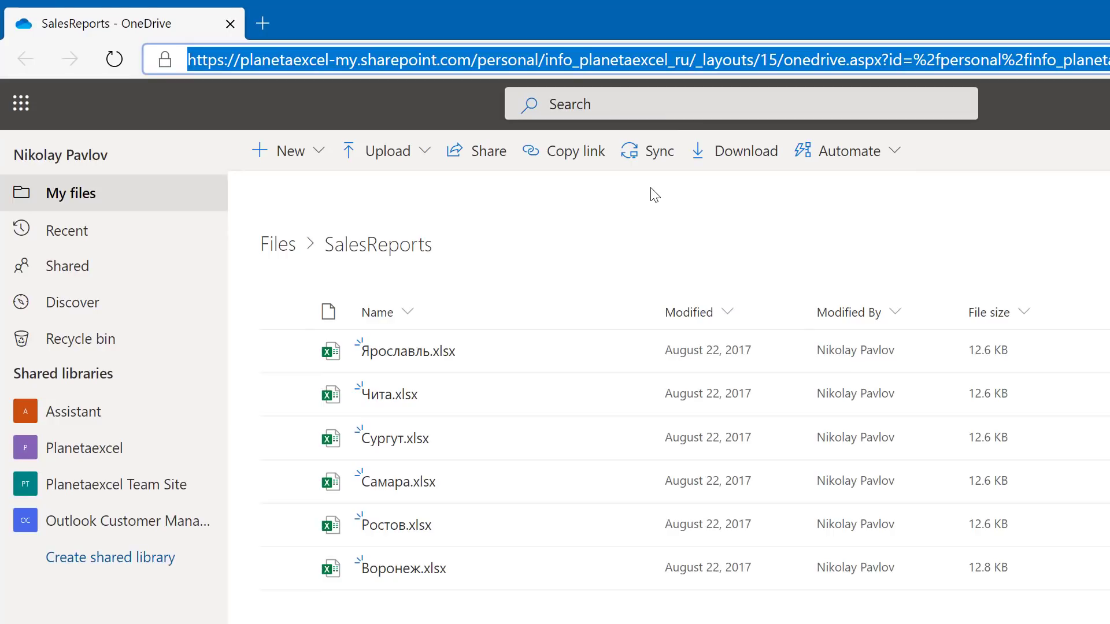
left_click(203, 59)
left_click_drag(187, 59, 693, 65)
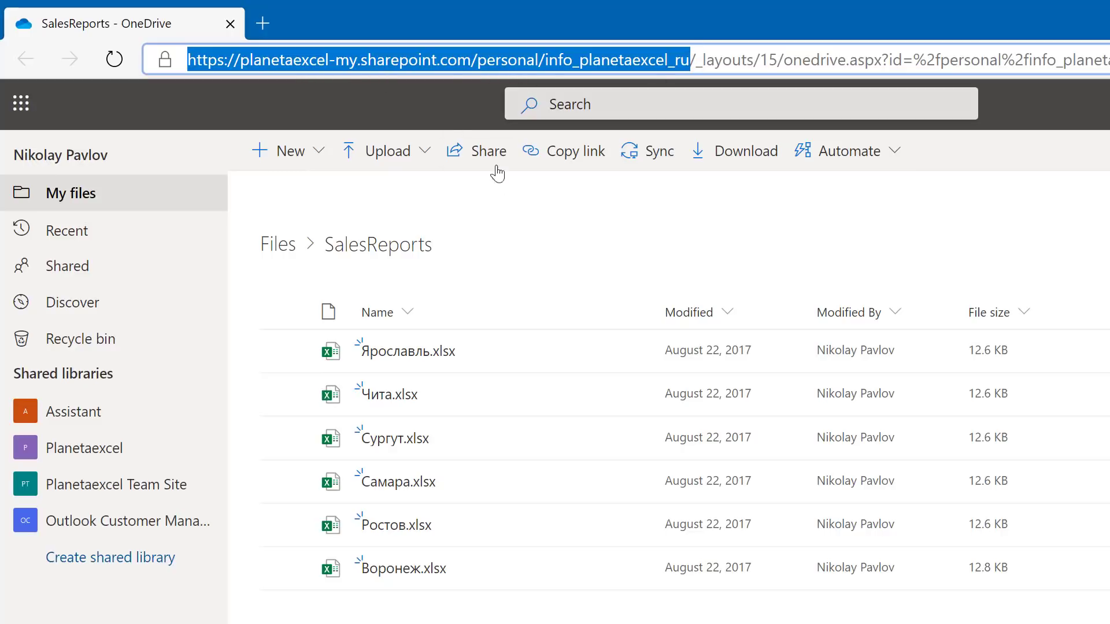
key("ctrl+c")
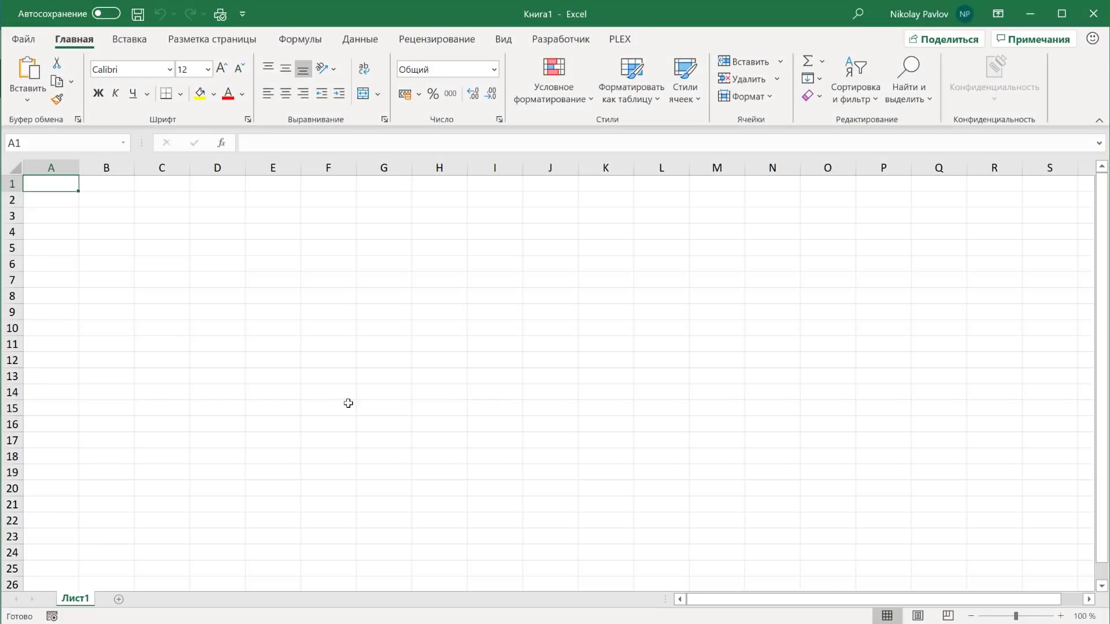
In Excel, set up a SharePoint folder import using the copied OneDrive site address.
left_click(356, 40)
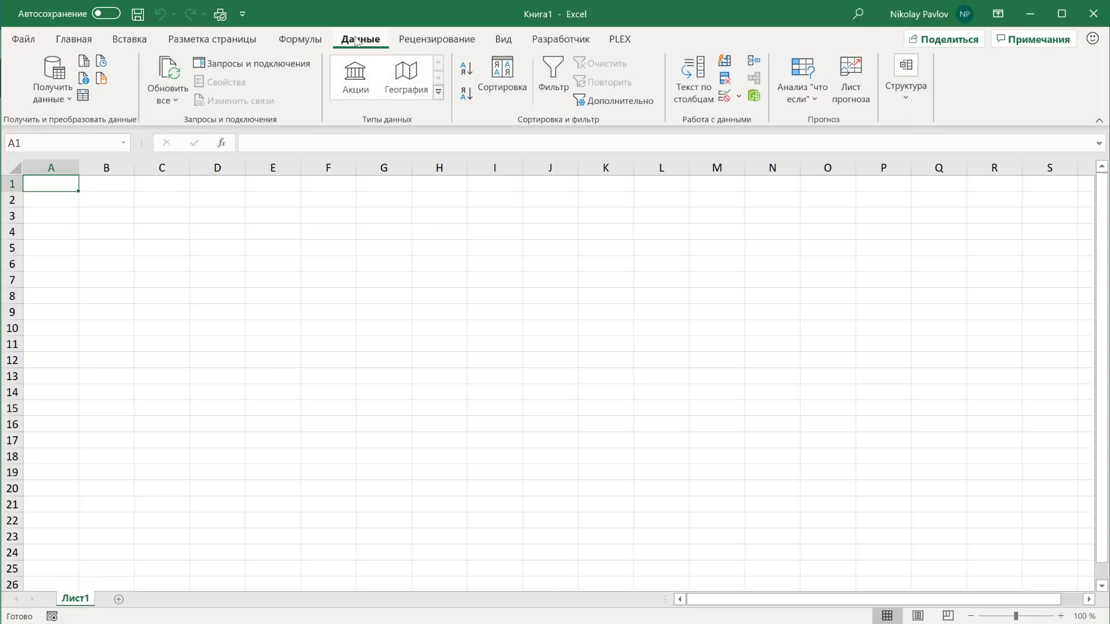
left_click(52, 91)
mouse_move(65, 130)
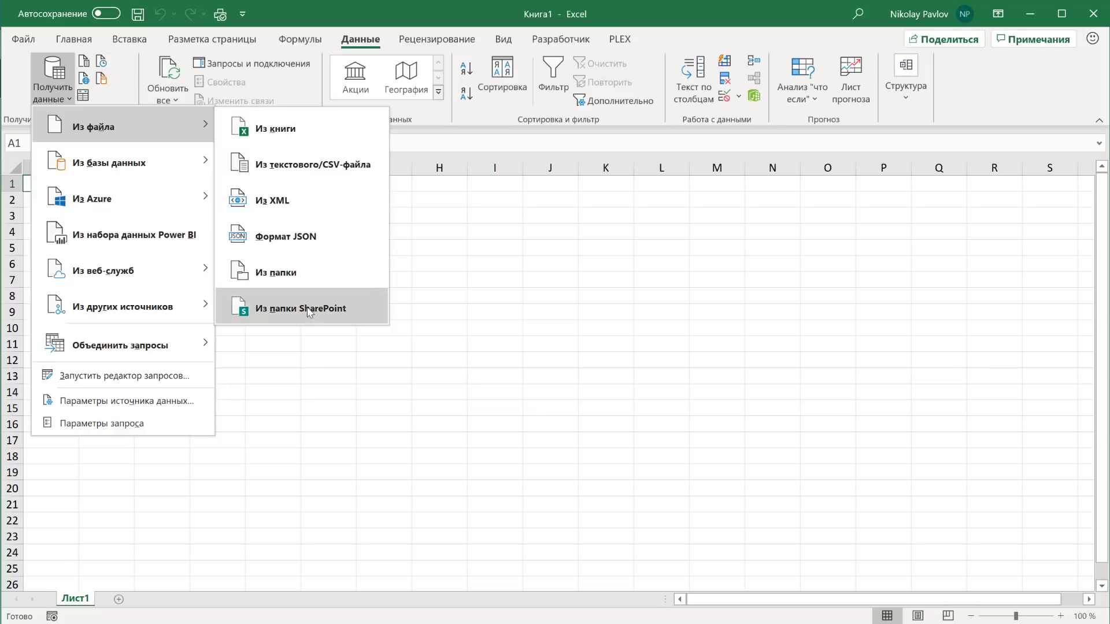
left_click(353, 311)
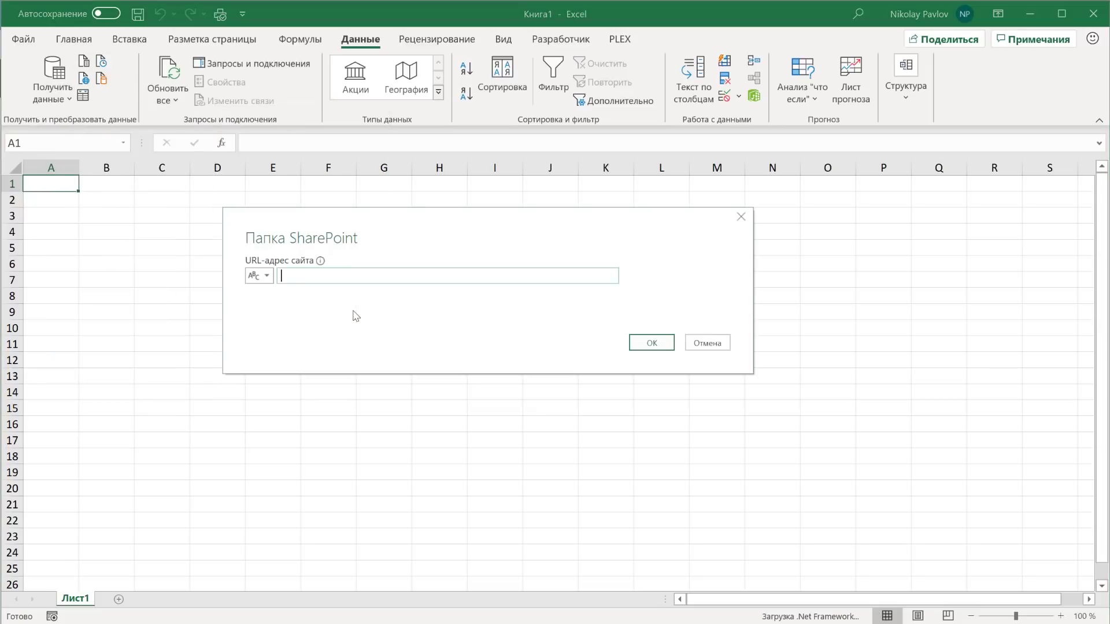
key("ctrl+v")
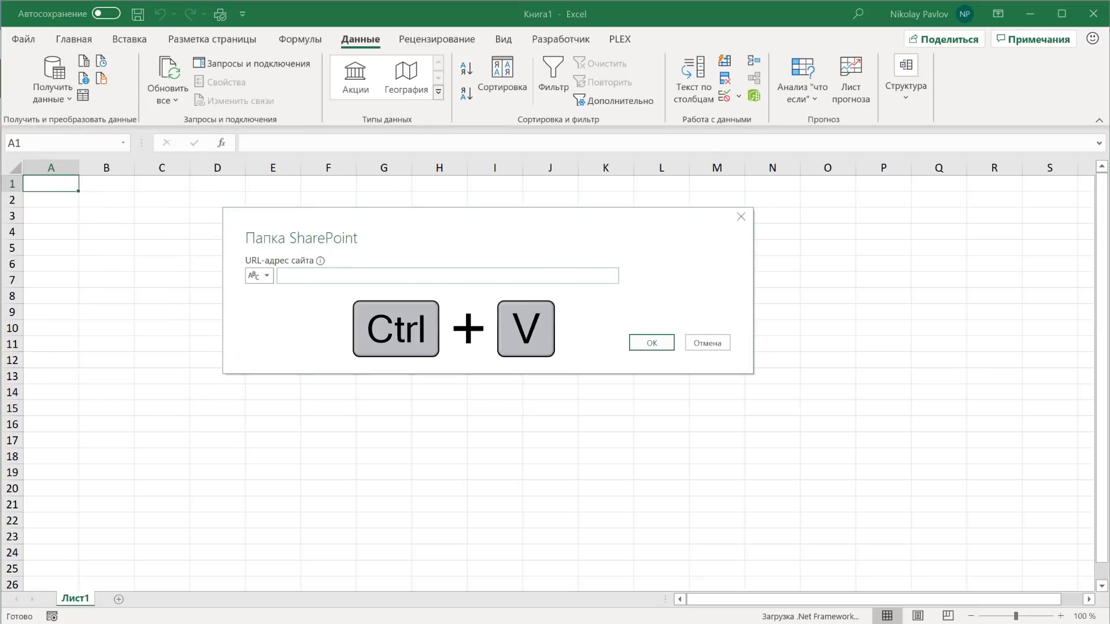
left_click(653, 347)
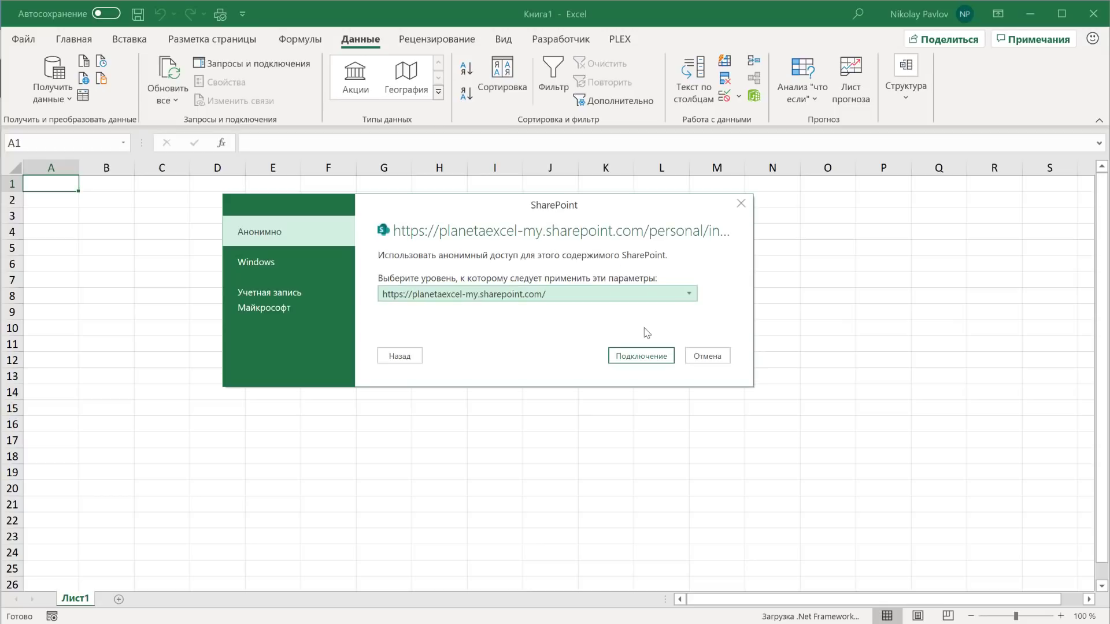
Sign in to the SharePoint source with the existing Microsoft business account, connect, and open the file list for transformation in Power Query.
left_click(255, 263)
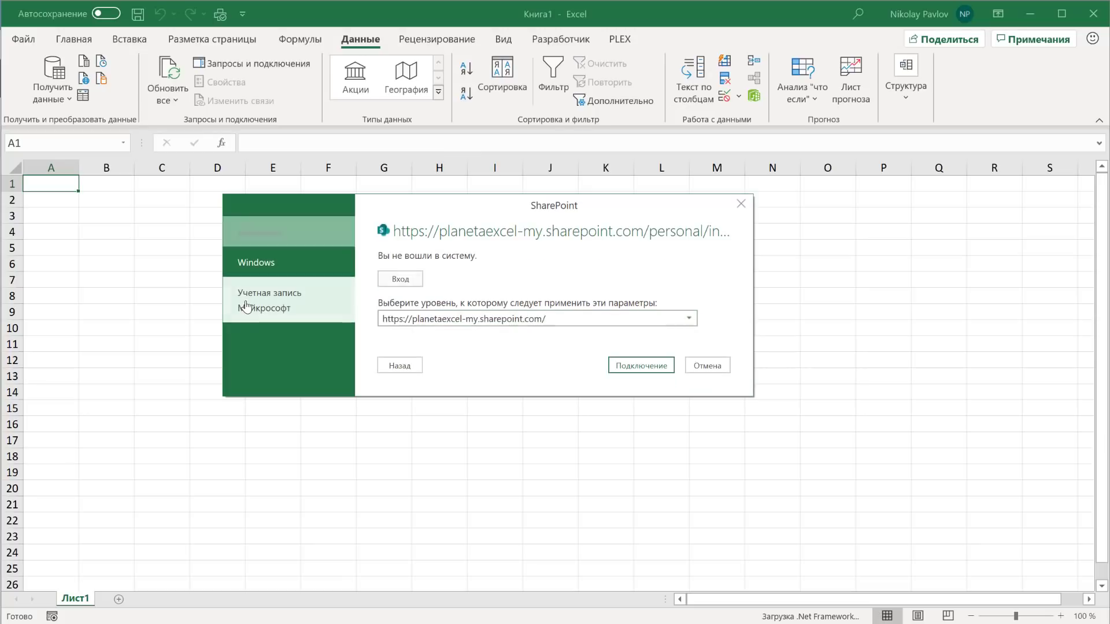
left_click(409, 279)
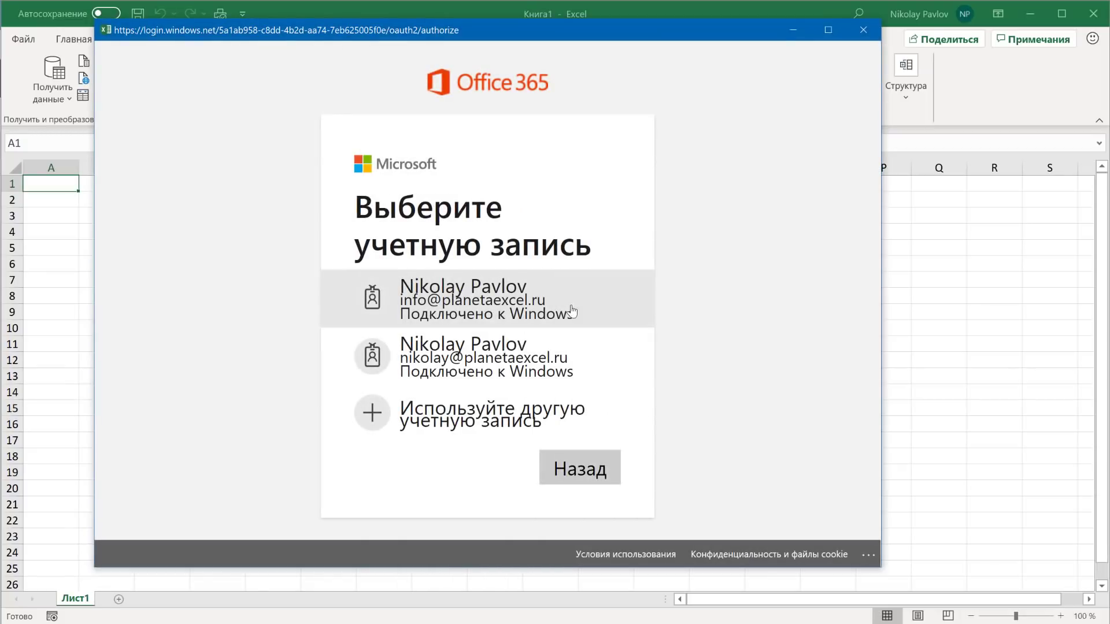
left_click(541, 304)
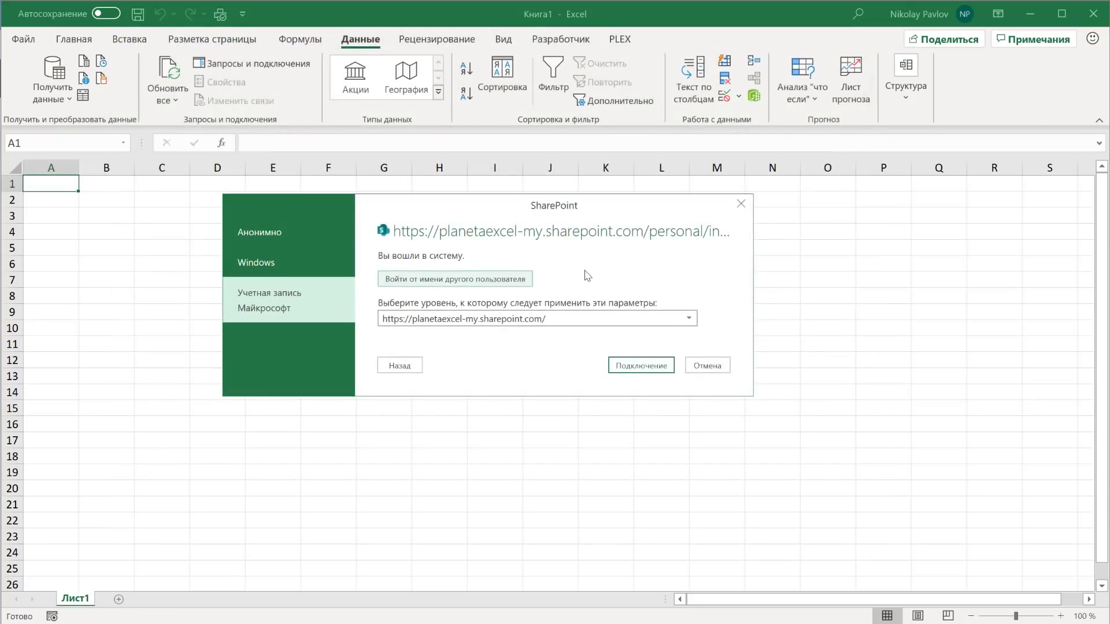
left_click(649, 373)
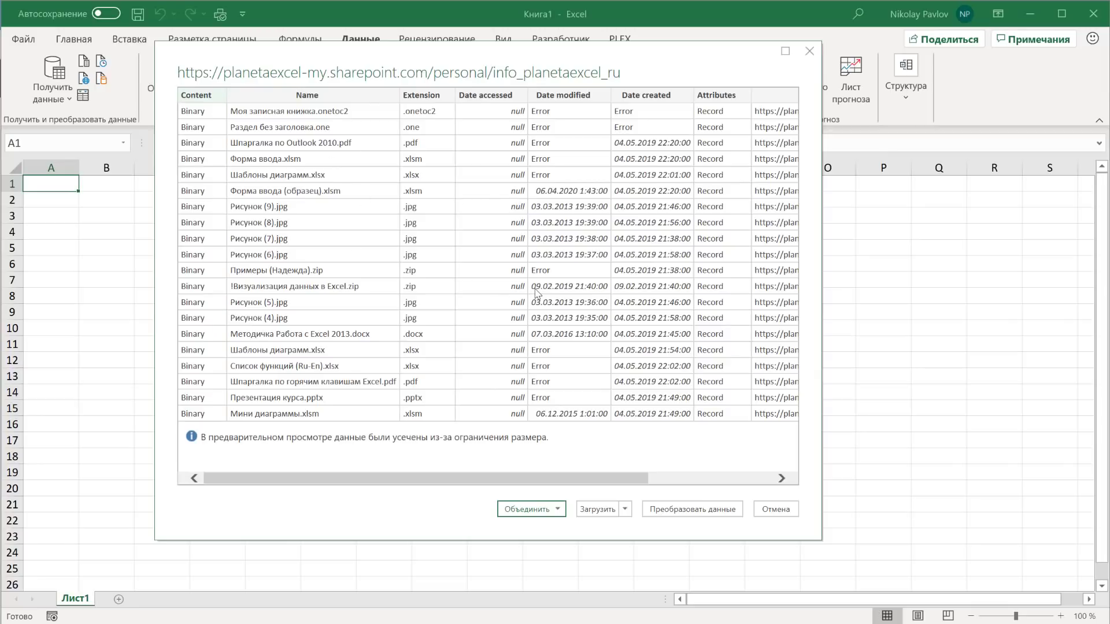
left_click(712, 511)
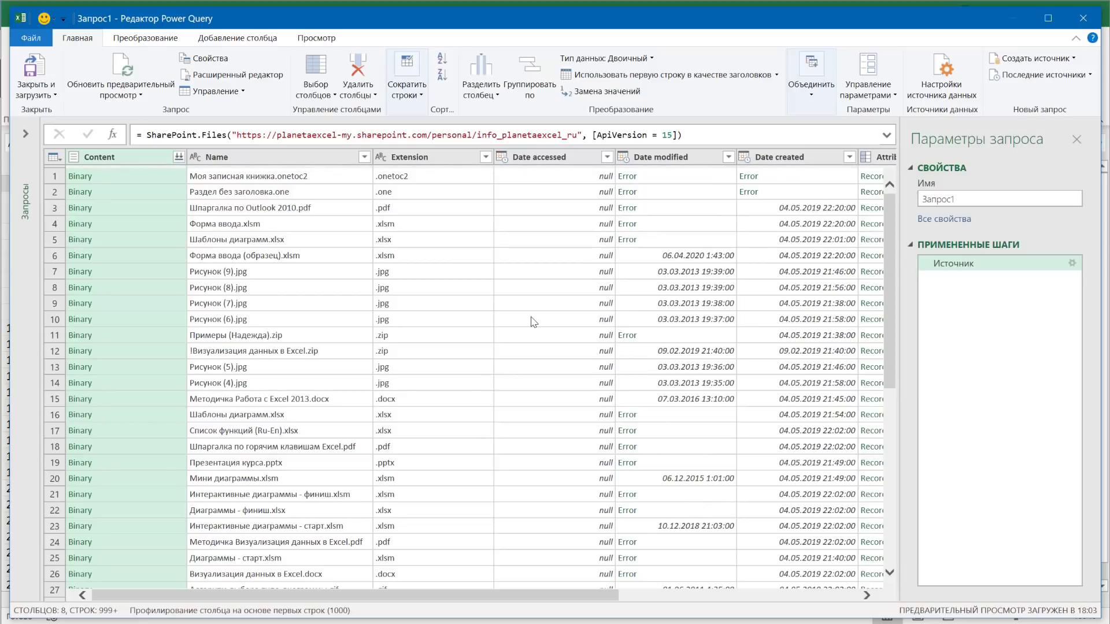
Move the Folder Path column between Date accessed and Date modified, and widen it to fit the full paths.
scroll(533, 322, "down", 14)
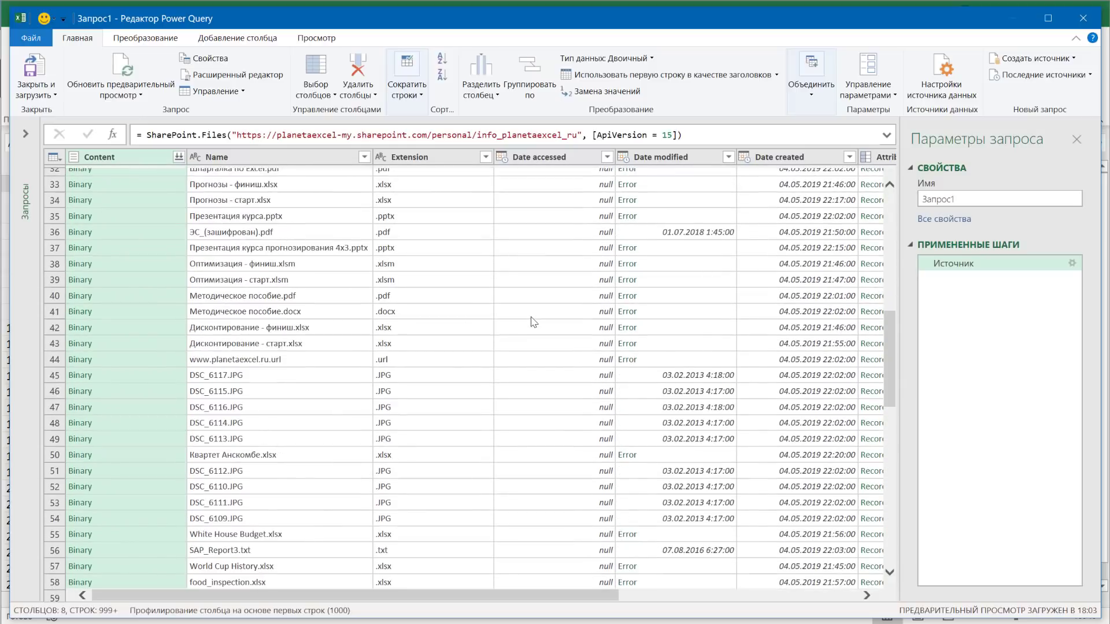
scroll(533, 322, "down", 20)
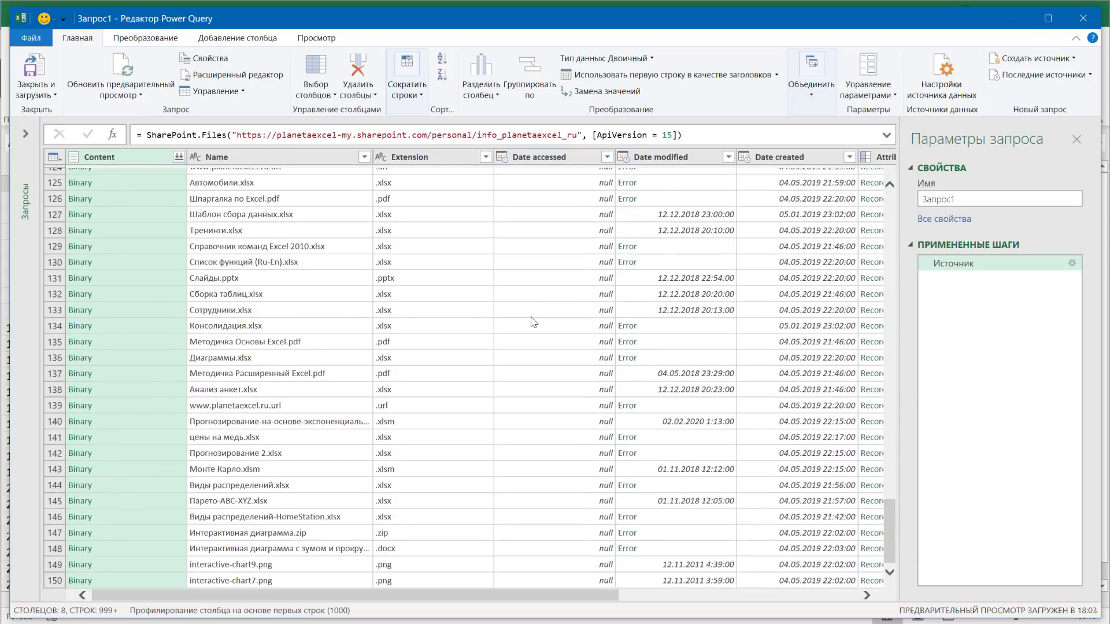
scroll(534, 322, "down", 20)
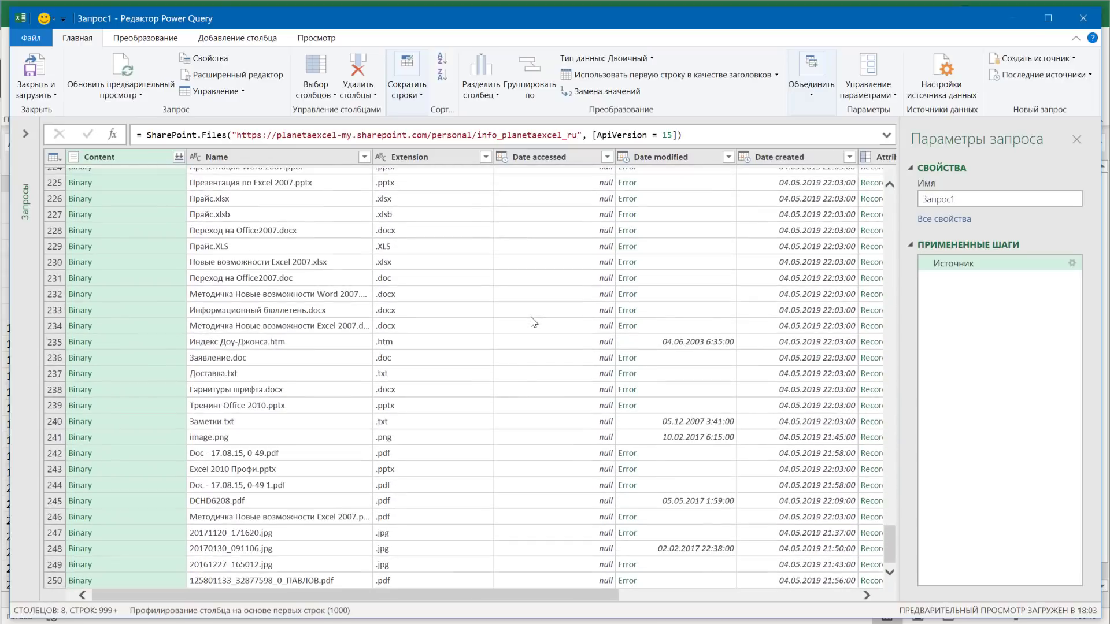
scroll(533, 322, "up", 20)
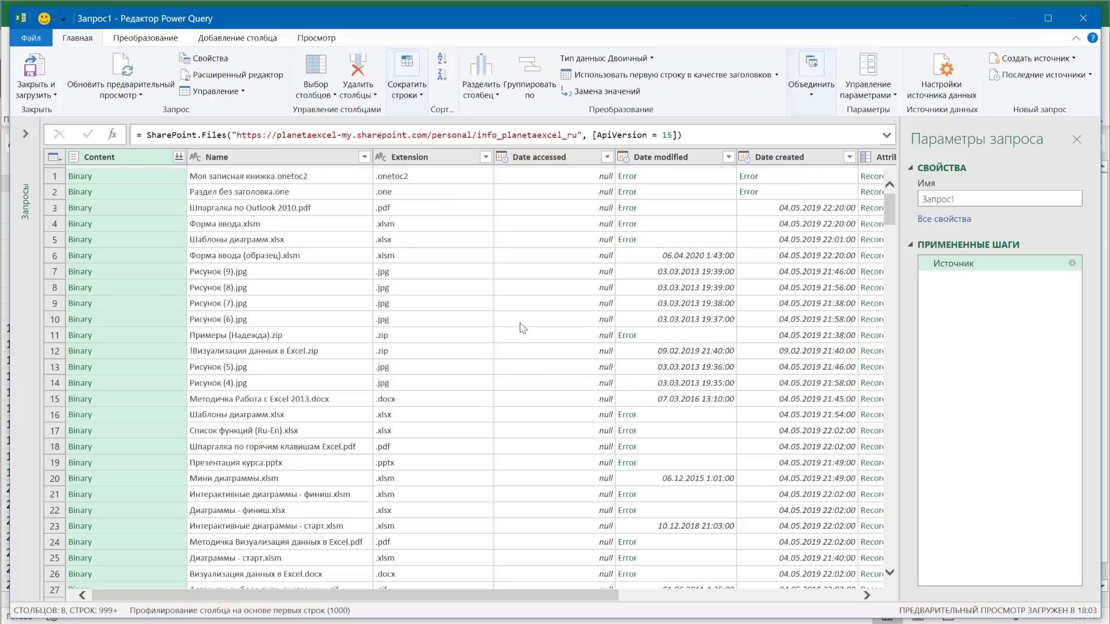
left_click_drag(544, 595, 782, 598)
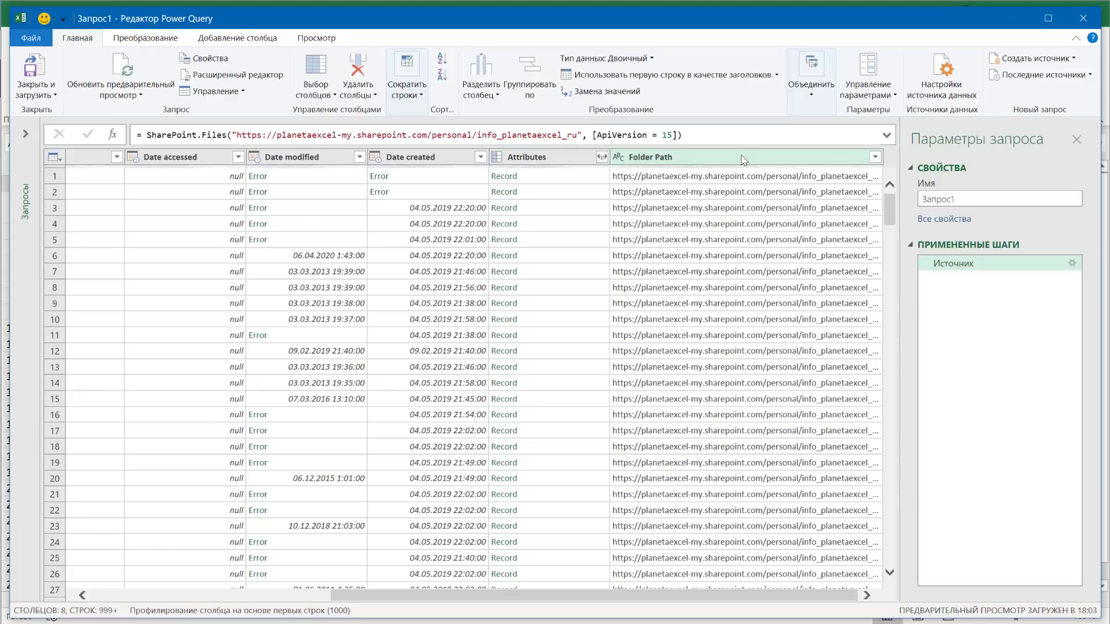
left_click_drag(746, 161, 308, 169)
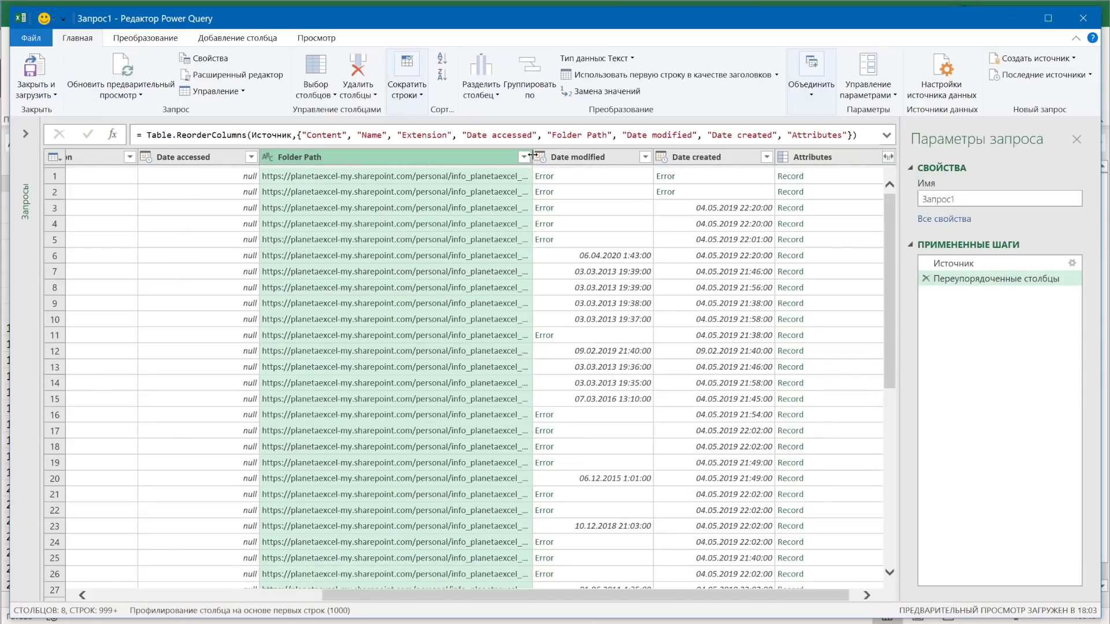
double_click(531, 157)
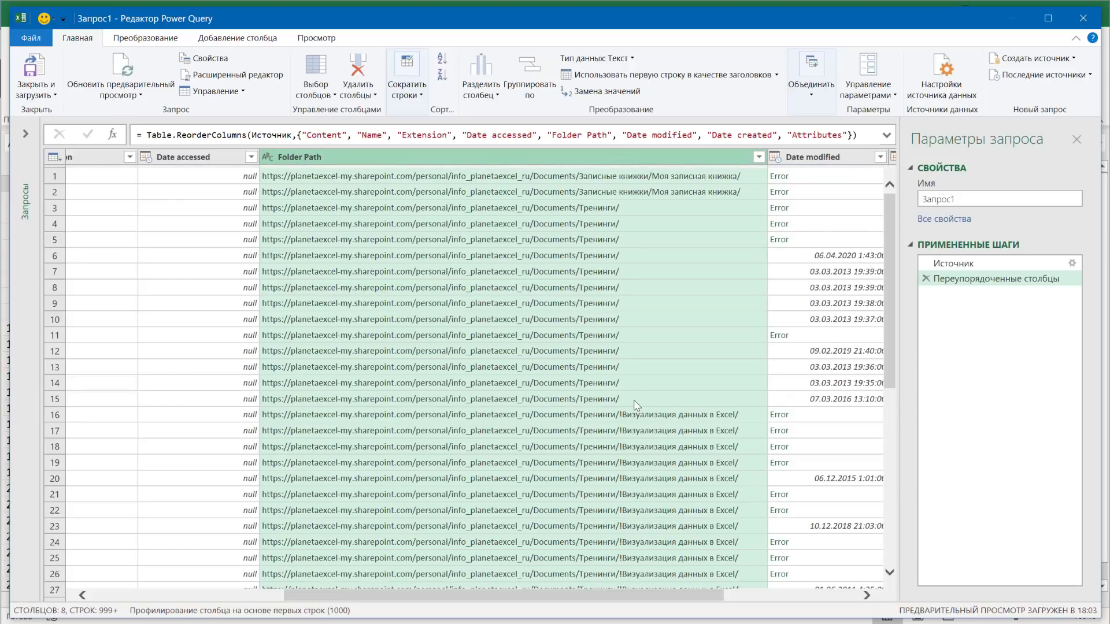
Filter the Folder Path column to keep only rows containing SalesReports, and check the Name column of the remaining files.
left_click(758, 157)
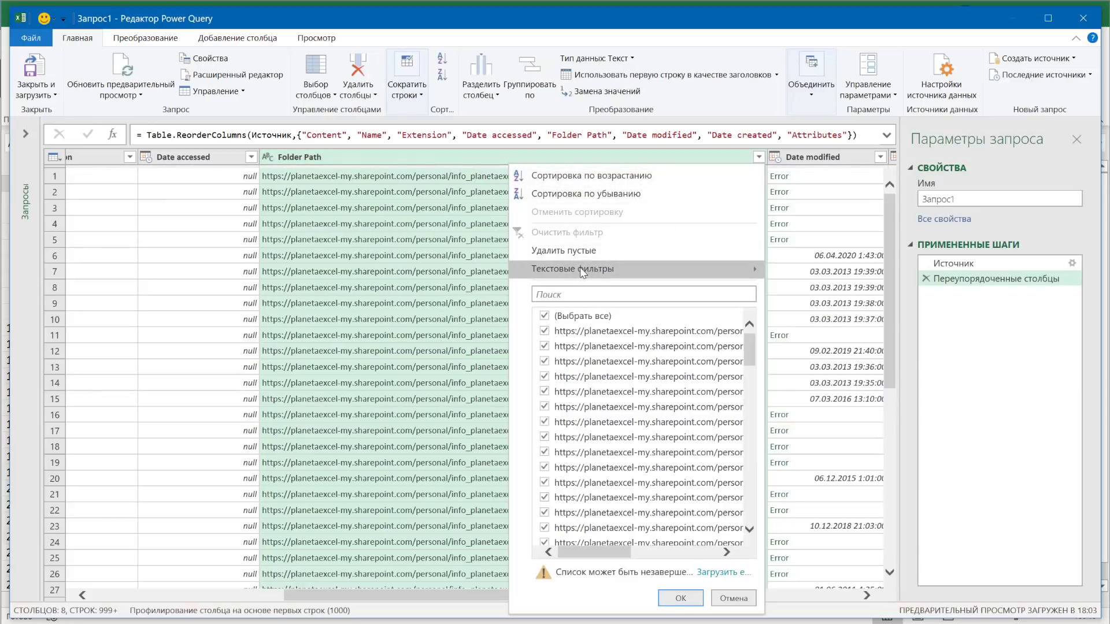
mouse_move(585, 272)
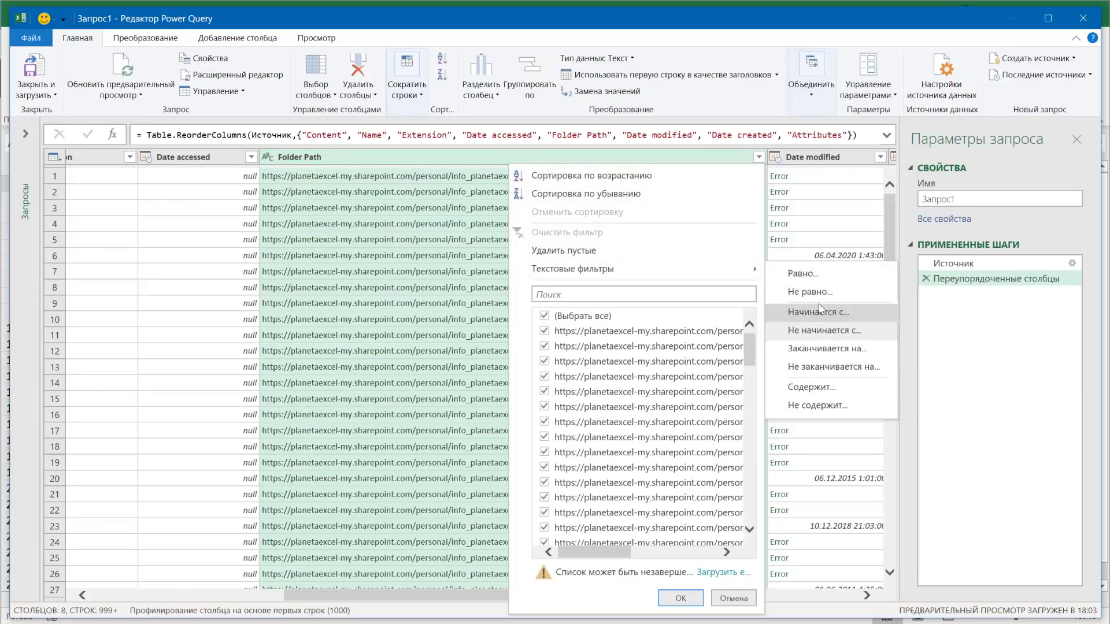
left_click(816, 390)
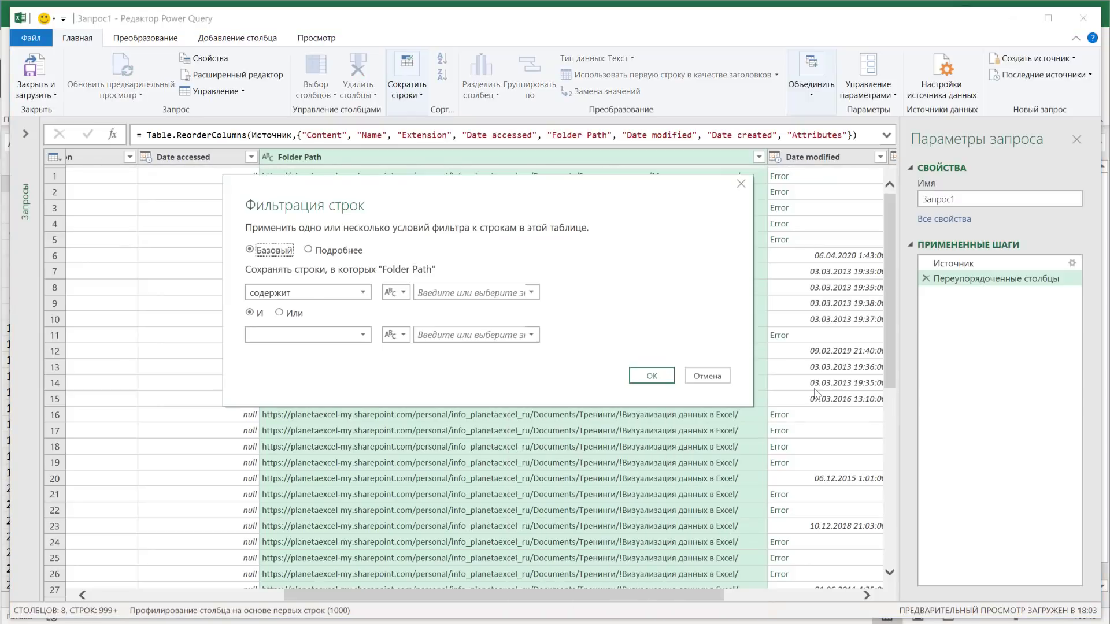
left_click(498, 298)
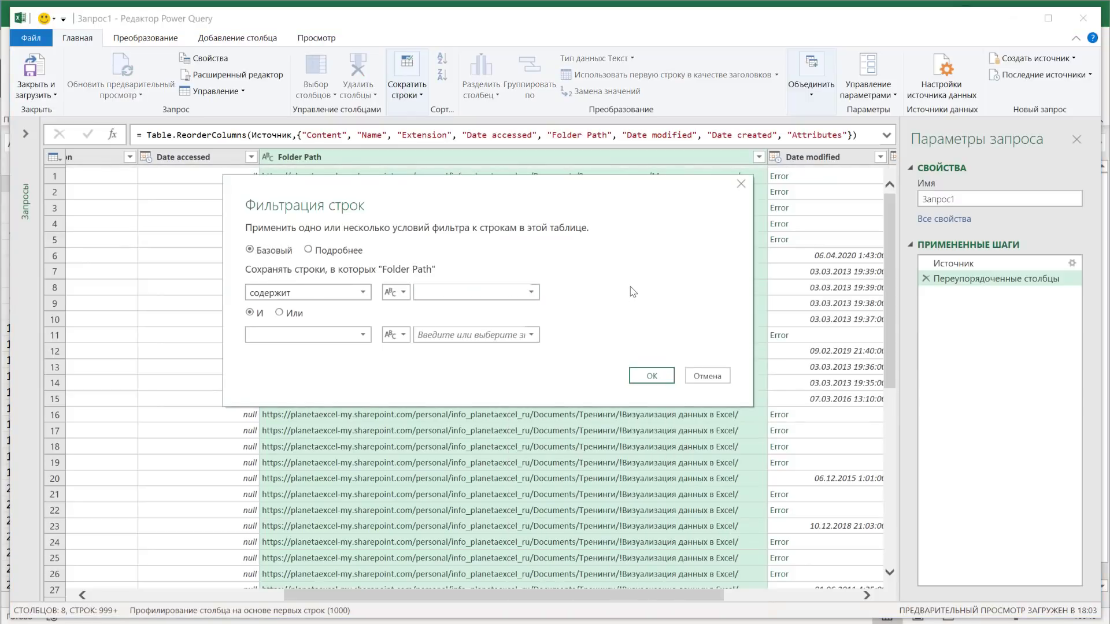
type("SalesReports")
left_click(650, 375)
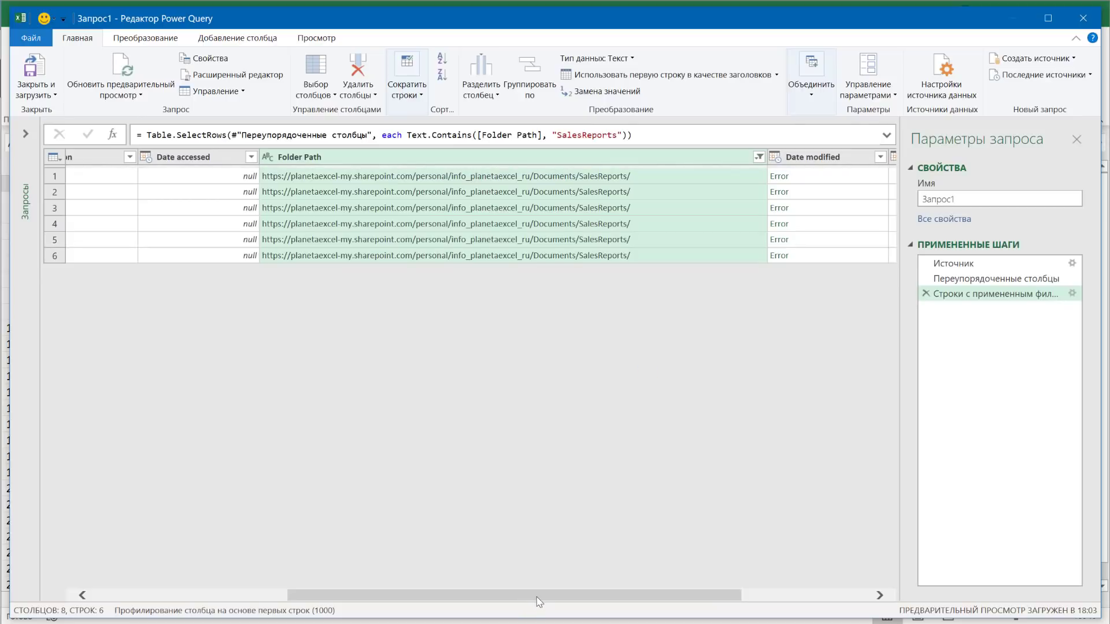
left_click_drag(536, 601, 323, 600)
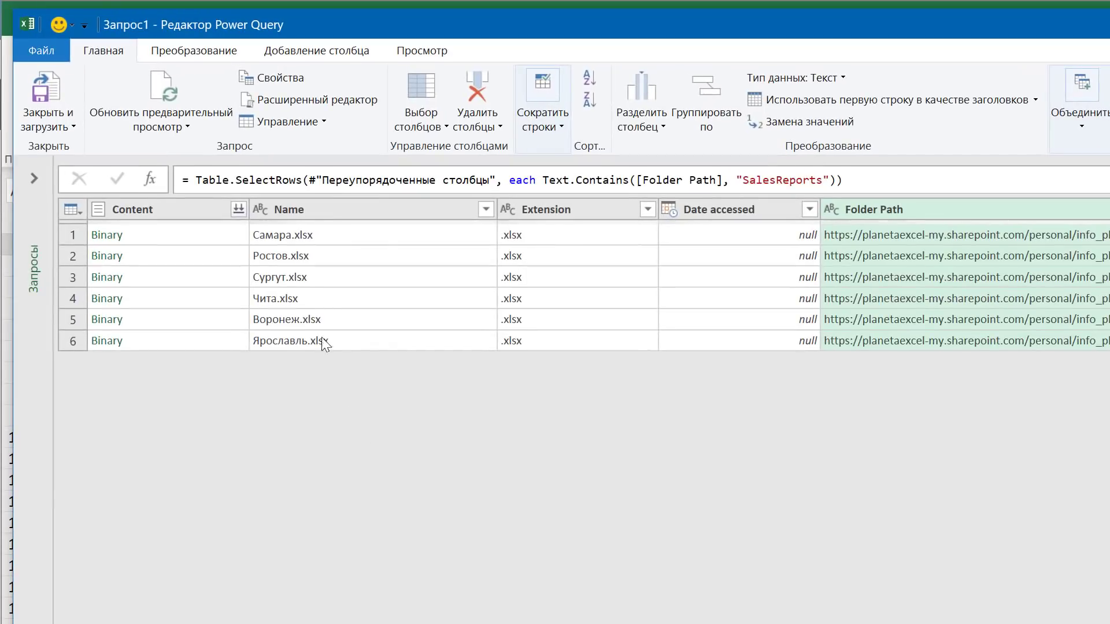